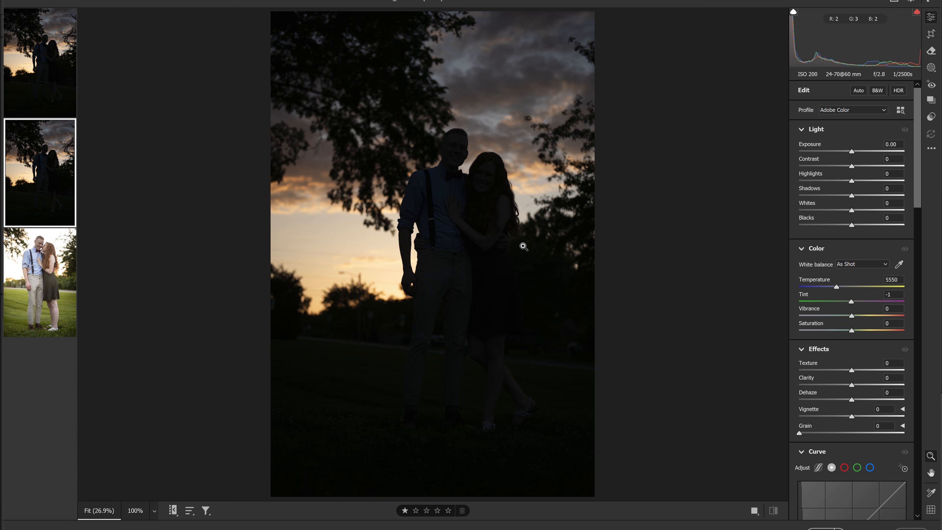
Step: Apply the Adaptive Color profile to the silhouetted couple photo, and enable Denoise with an increased amount
click(884, 110)
click(877, 118)
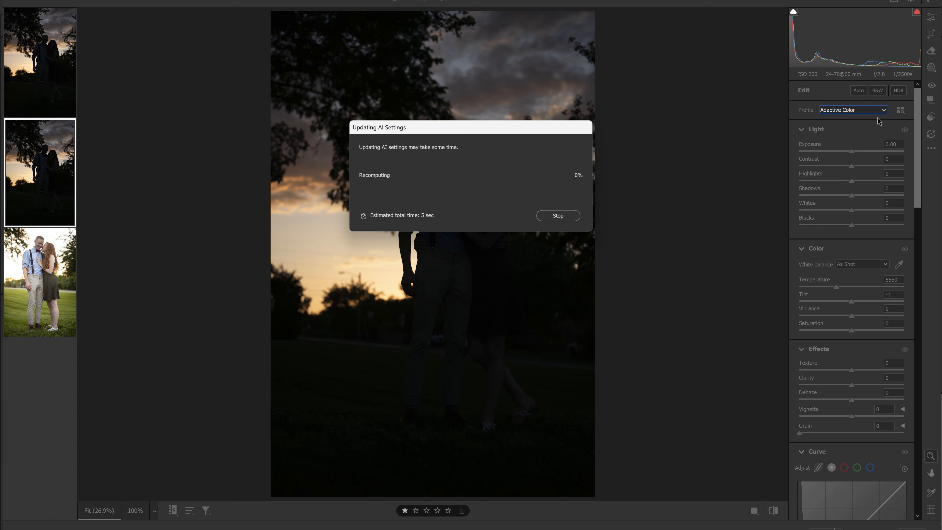
drag(917, 122, 924, 327)
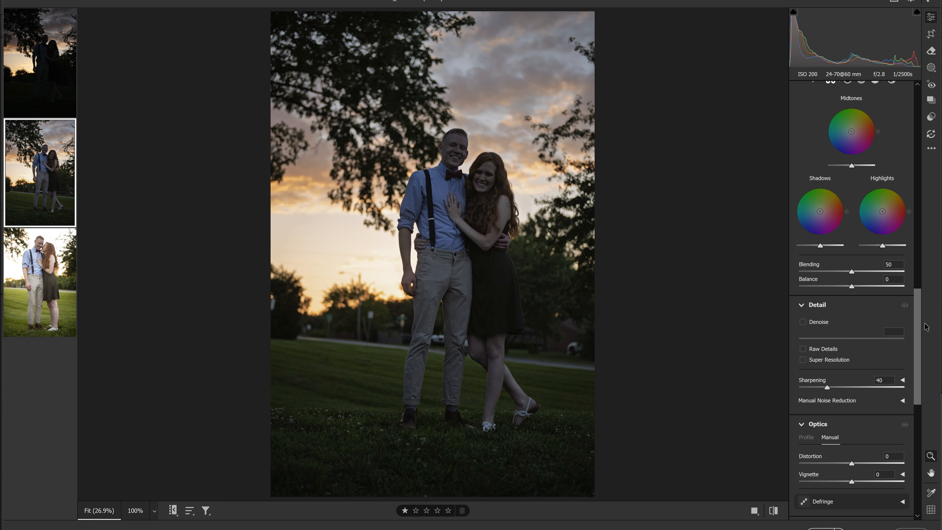
click(803, 307)
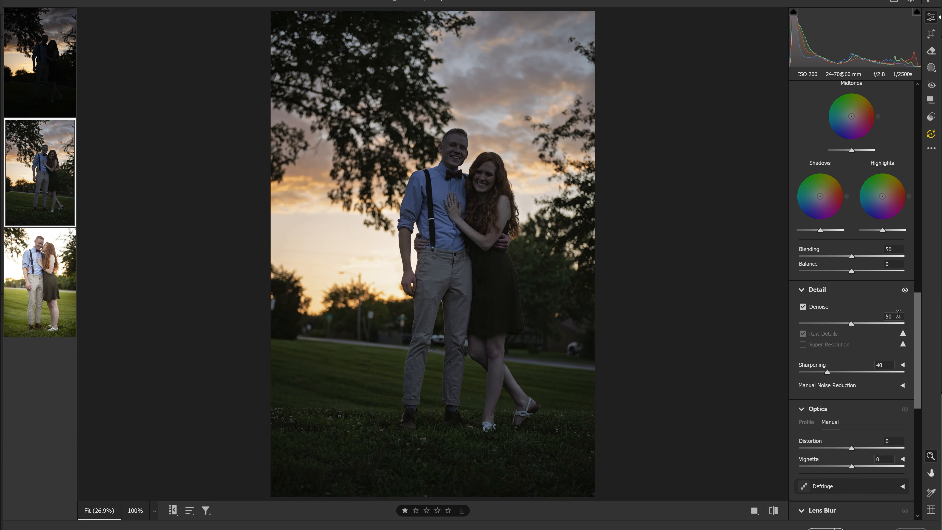
drag(851, 323, 869, 324)
mouse_move(901, 331)
Step: Create a background mask and set its Exposure to +1.45, Highlights to -68, Shadows to +27 and Temperature to +40
drag(917, 336, 908, 74)
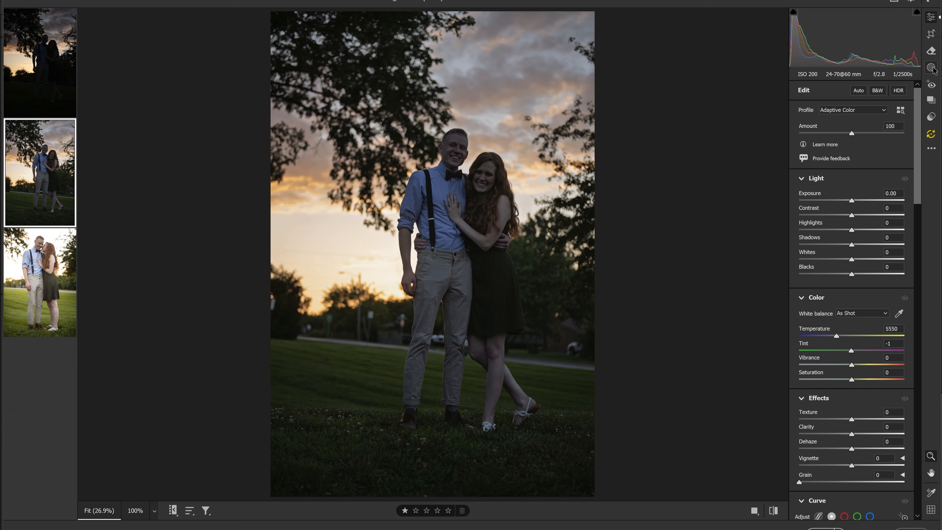
click(931, 68)
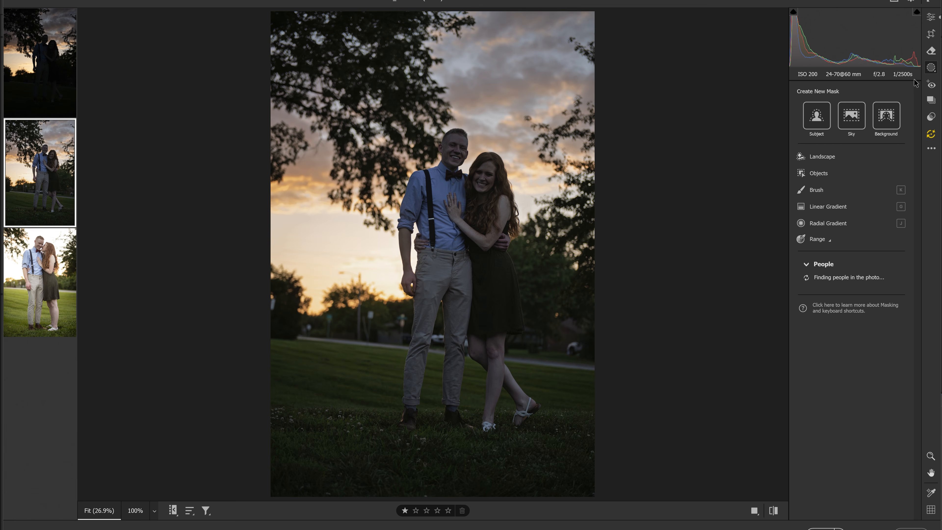
click(886, 117)
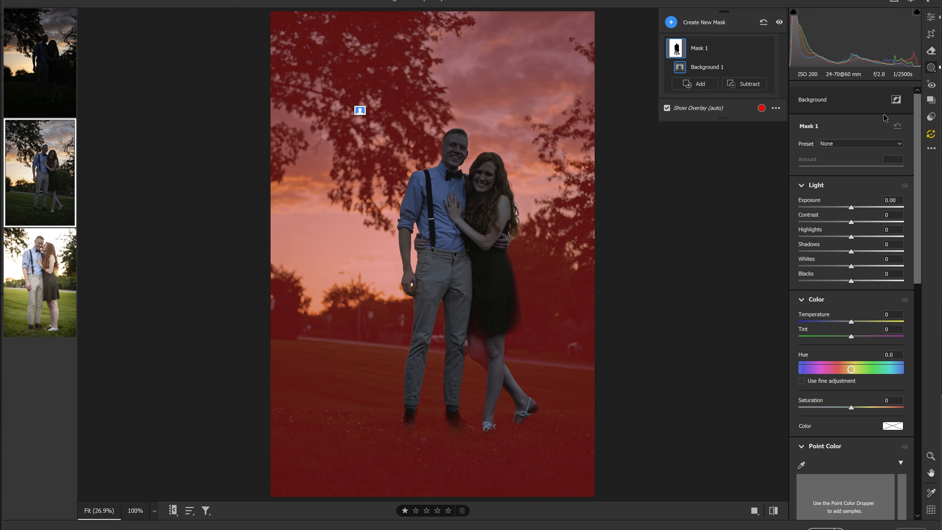
drag(851, 207, 870, 212)
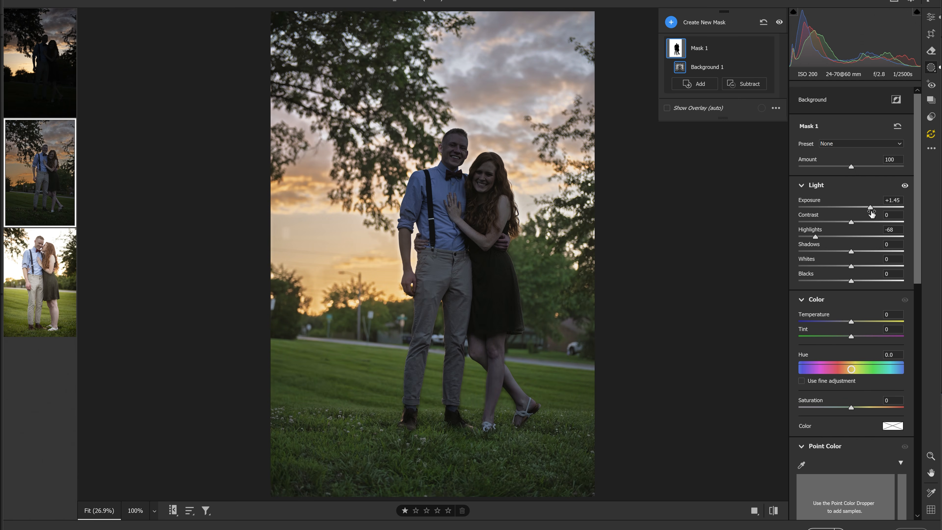
drag(851, 251, 864, 252)
drag(851, 321, 871, 322)
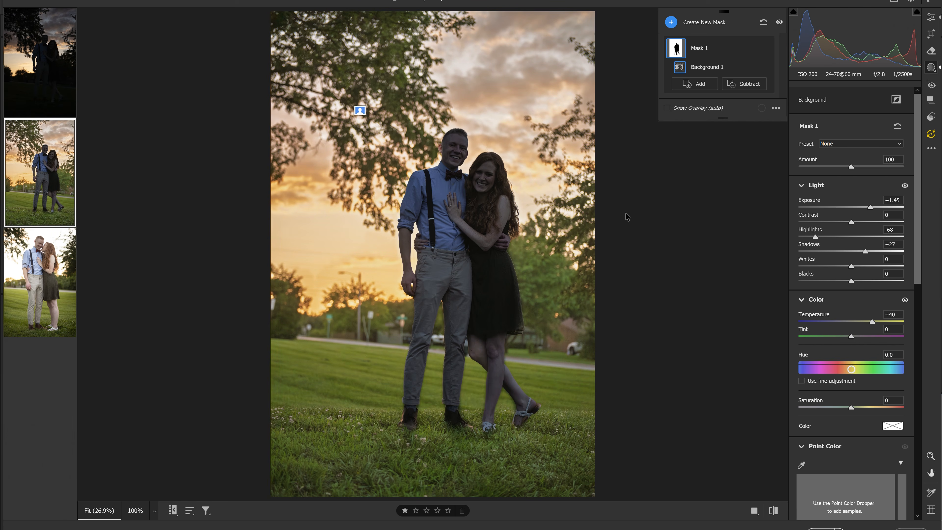
Step: Create a new mask selecting the subject and set its Exposure to +1.25 and Contrast to +36
click(671, 23)
click(696, 29)
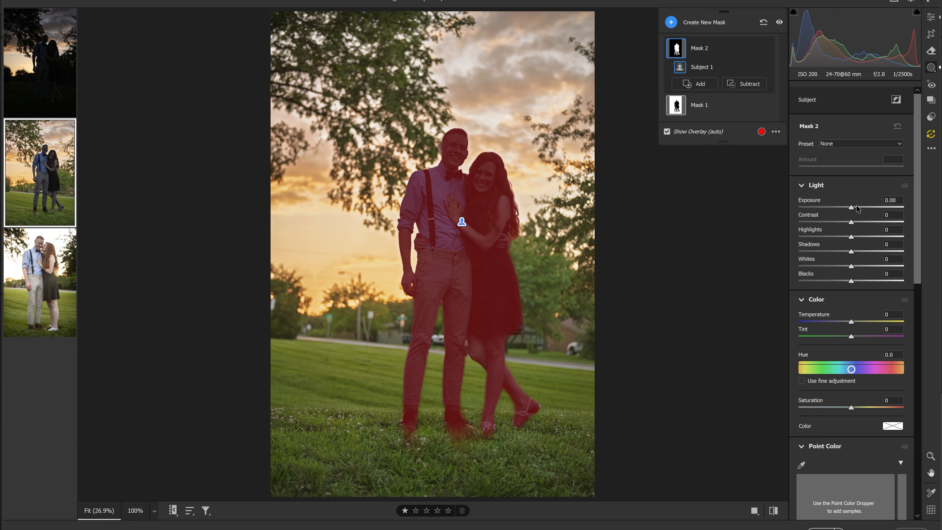
drag(852, 210, 869, 214)
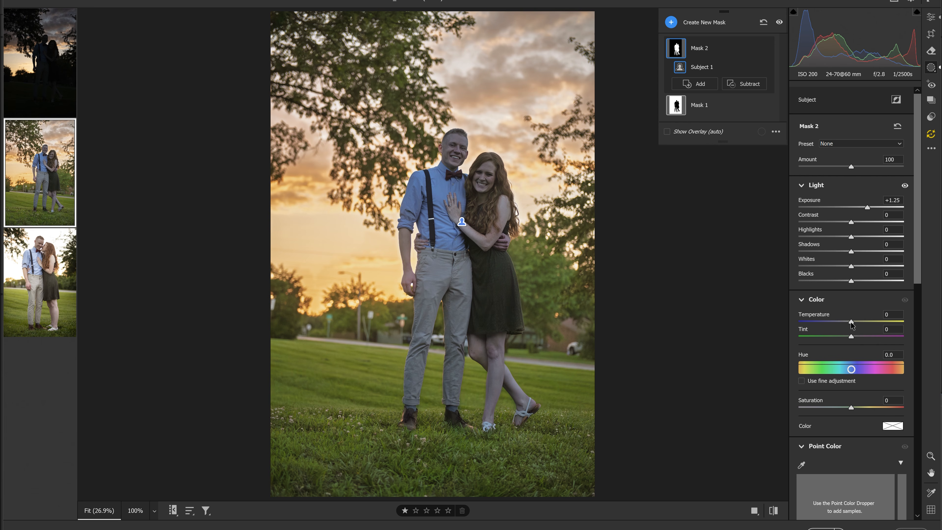
drag(867, 228, 870, 227)
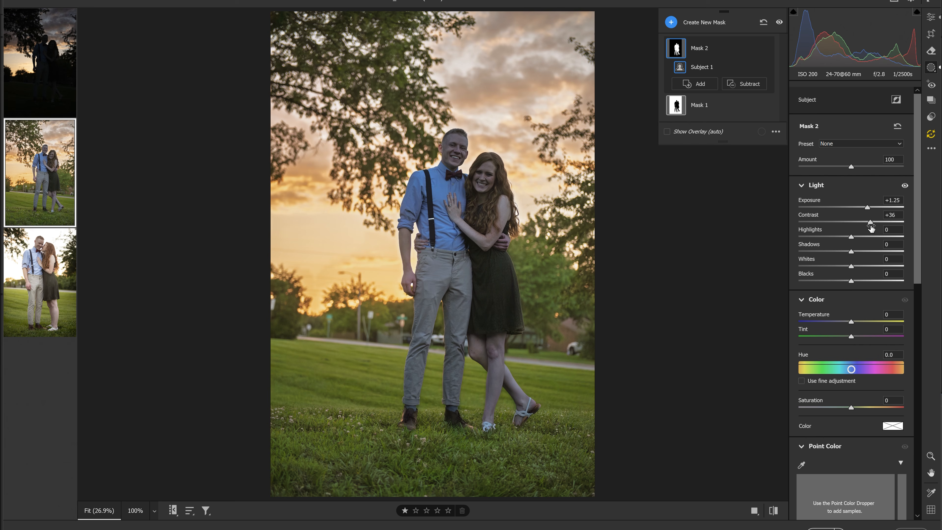
Step: Set the subject mask's Highlights to -36, Shadows to +48, Blacks to -14, Contrast to +22 and Exposure to +1.40, and warm its Temperature slightly
click(837, 238)
drag(829, 238, 876, 252)
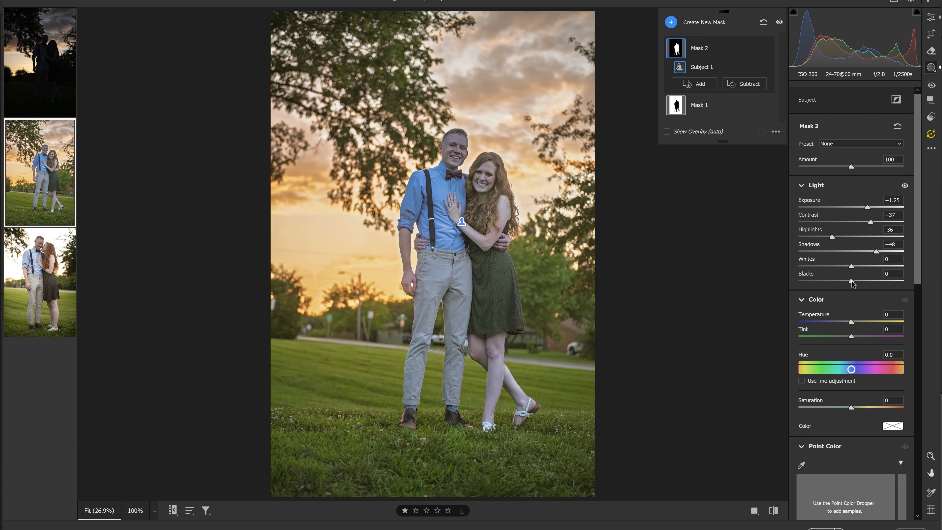
drag(851, 281, 843, 281)
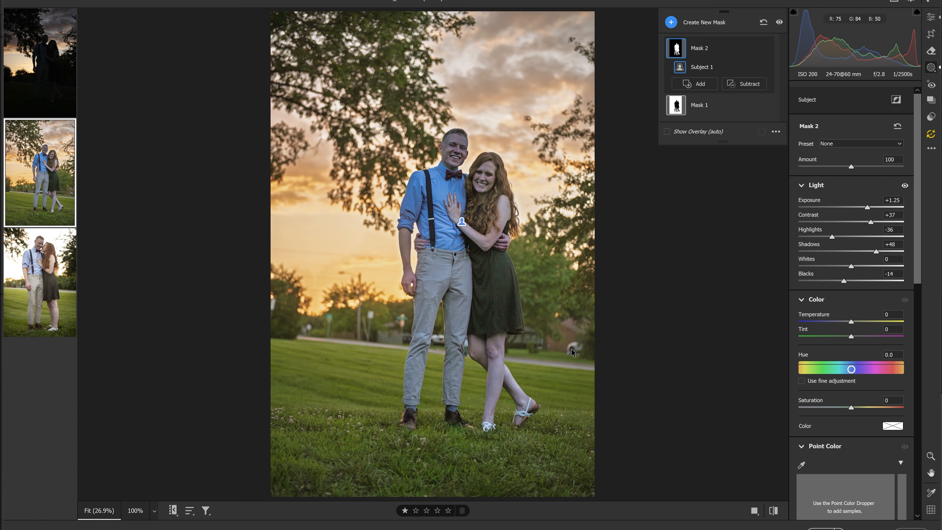
mouse_move(870, 222)
mouse_down()
mouse_move(863, 222)
mouse_move(869, 207)
mouse_up()
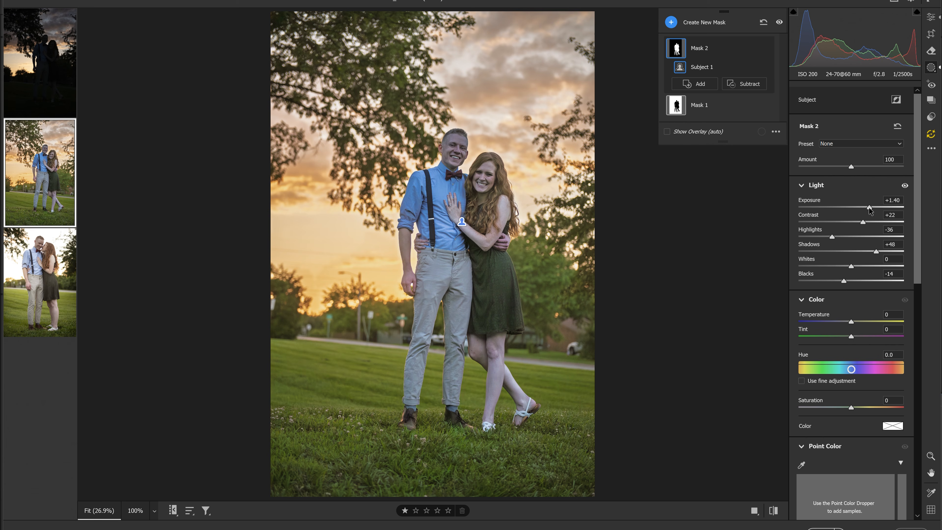
drag(851, 321, 857, 321)
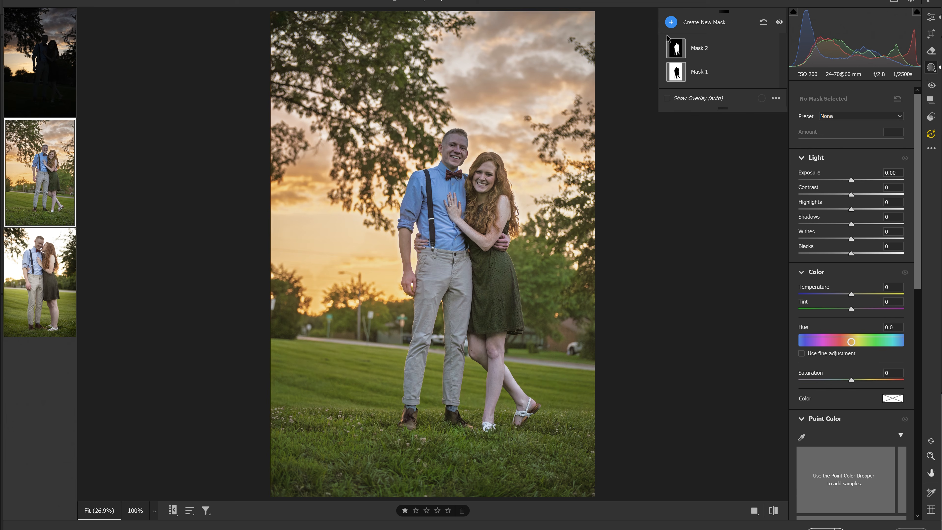
Step: Create a large radial gradient mask around the couple with Feather 91, Exposure +0.80 and Highlights -30, and subtract the subject from it
click(671, 22)
click(722, 117)
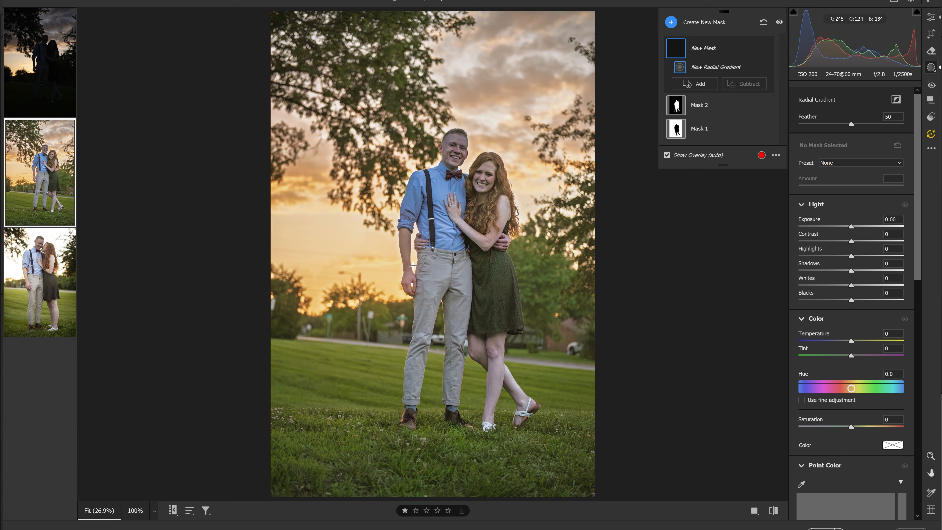
drag(413, 266, 529, 385)
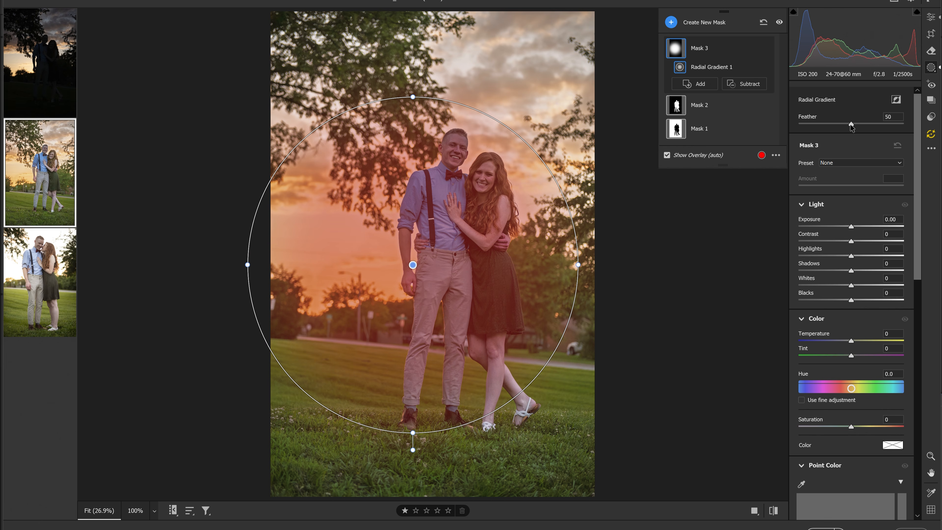
drag(888, 127, 896, 128)
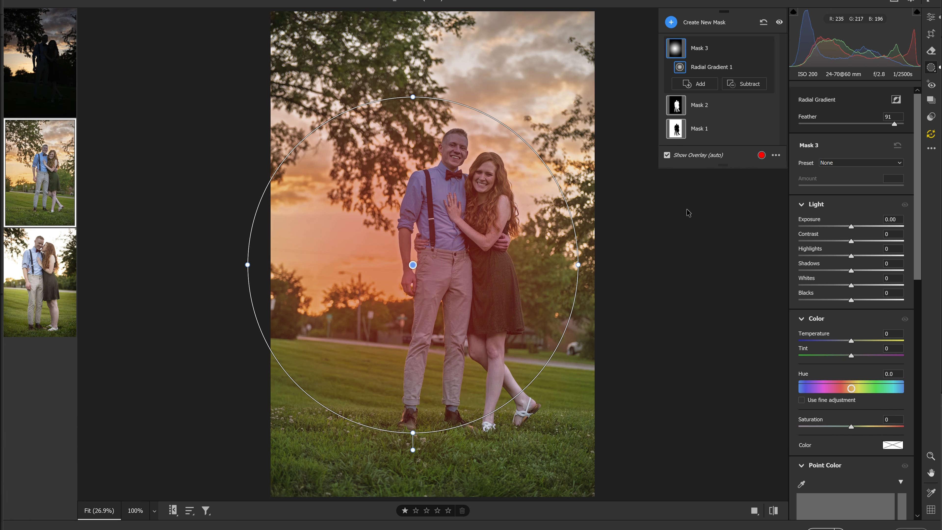
drag(851, 226, 836, 256)
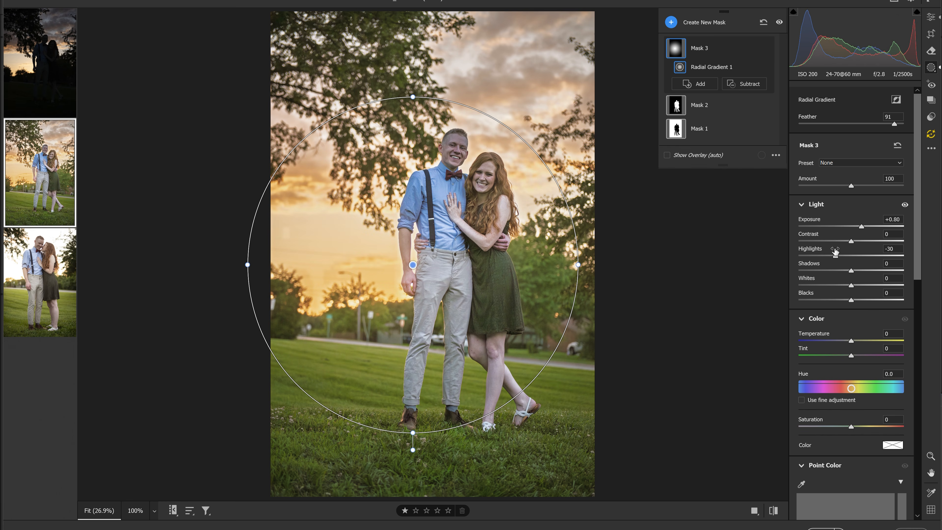
click(742, 84)
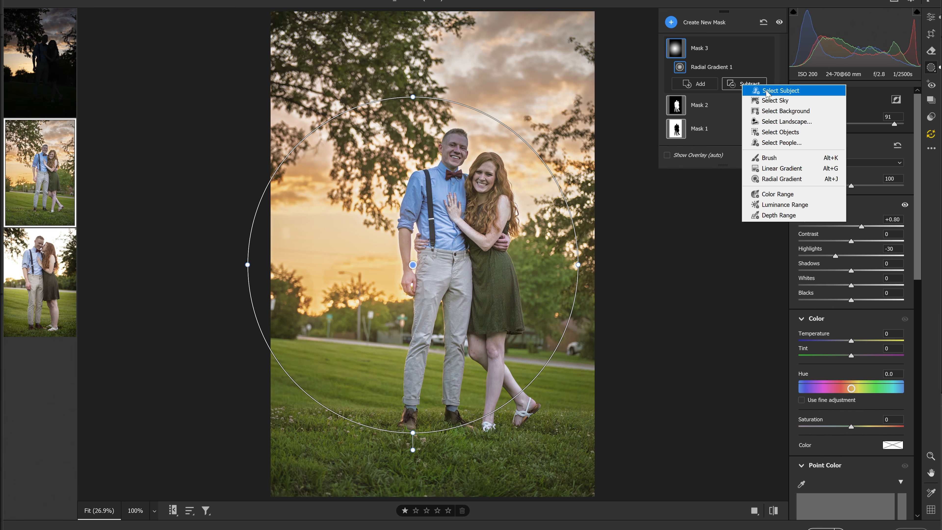
click(776, 91)
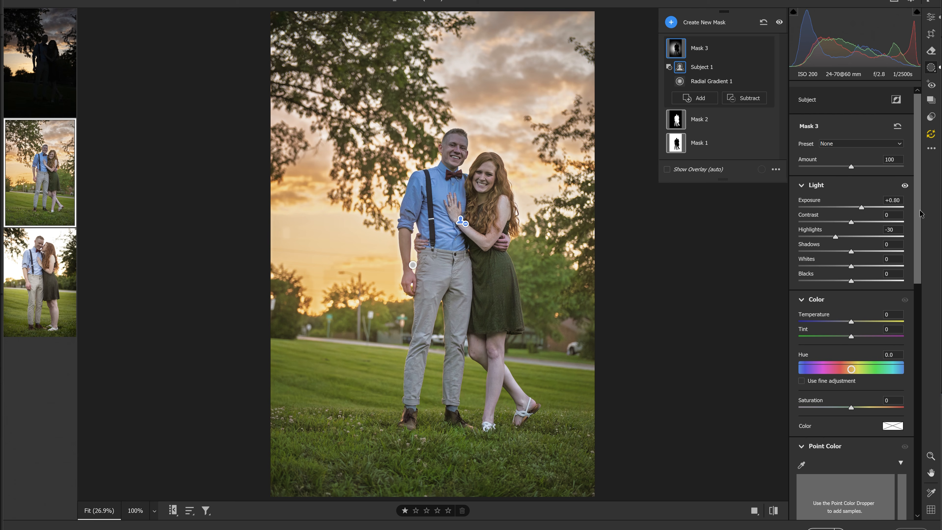
Step: Set the radial glow mask's Temperature to +68, Whites to +55, Highlights to -46 and Shadows to +35
scroll(858, 170, down, 2)
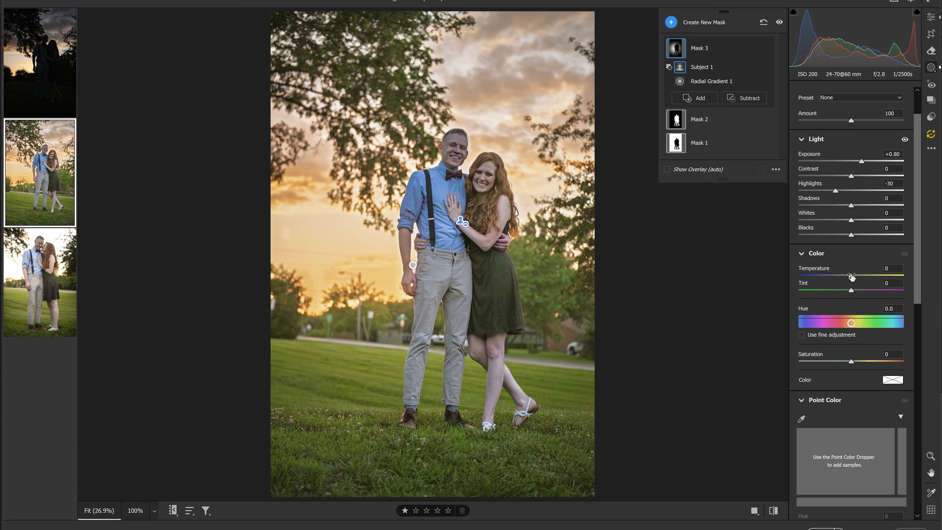
drag(851, 275, 887, 272)
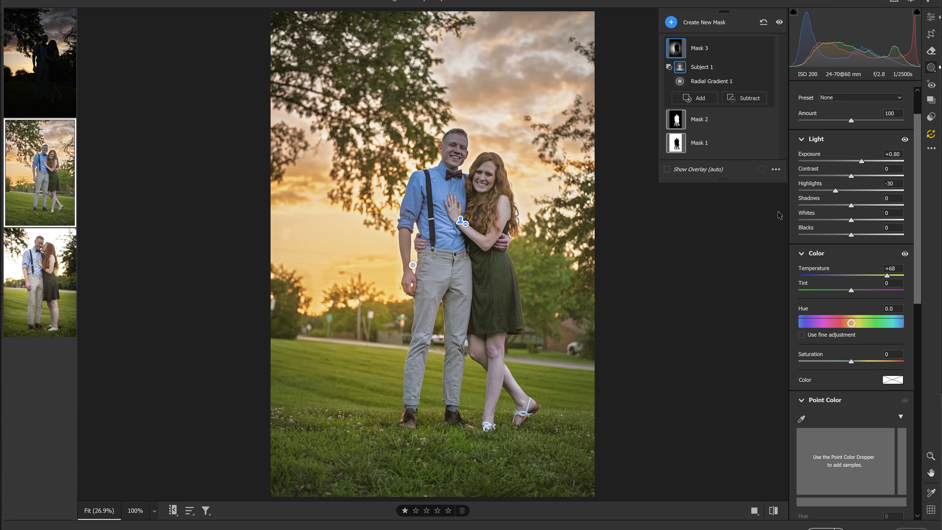
drag(850, 220, 880, 222)
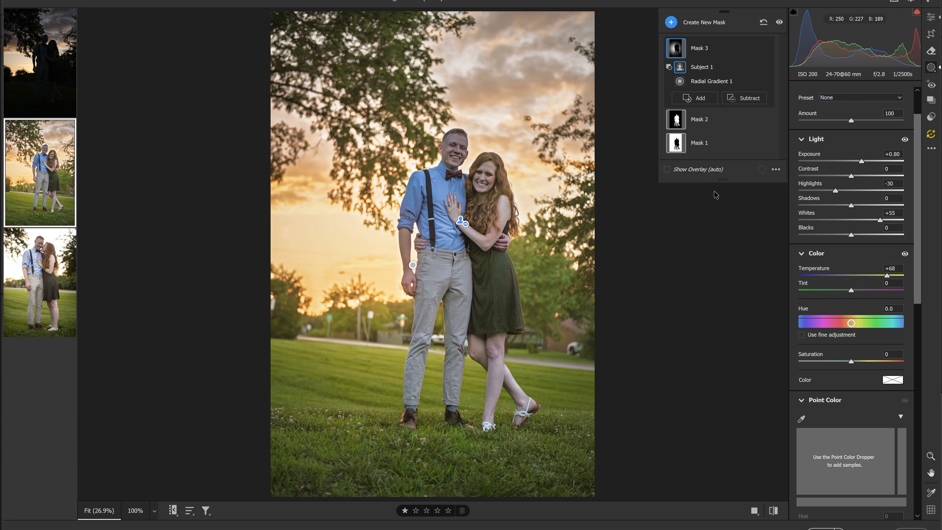
drag(835, 190, 826, 191)
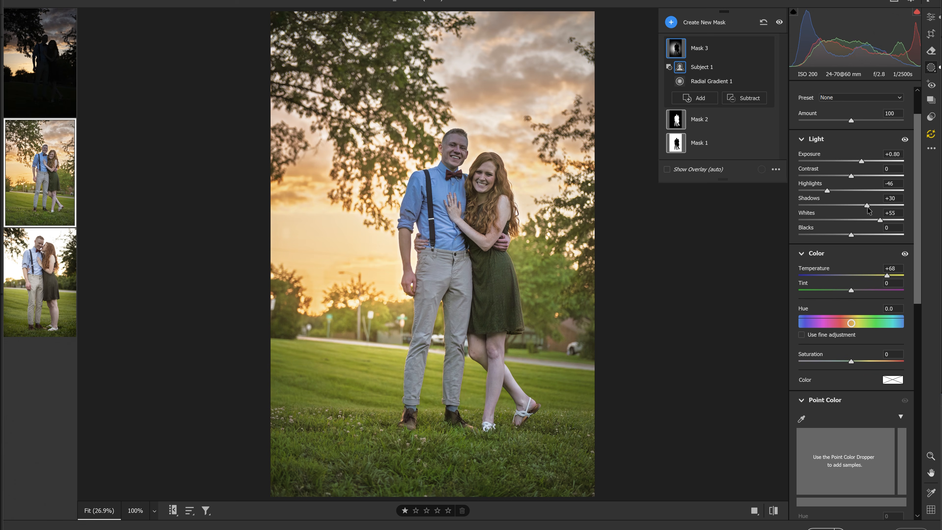
Step: Soften the radial glow mask by setting its Clarity to -33 and Dehaze to -29
scroll(912, 302, down, 5)
scroll(911, 302, down, 4)
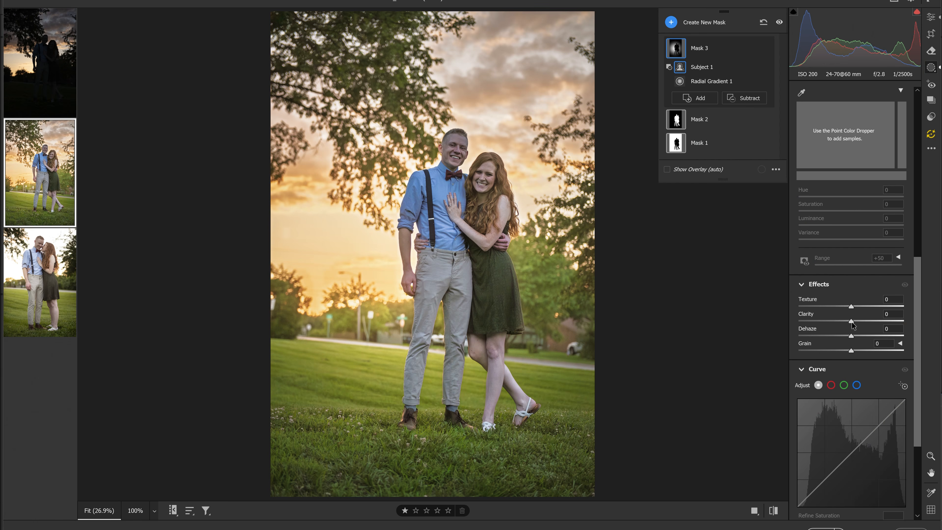
drag(840, 322, 834, 322)
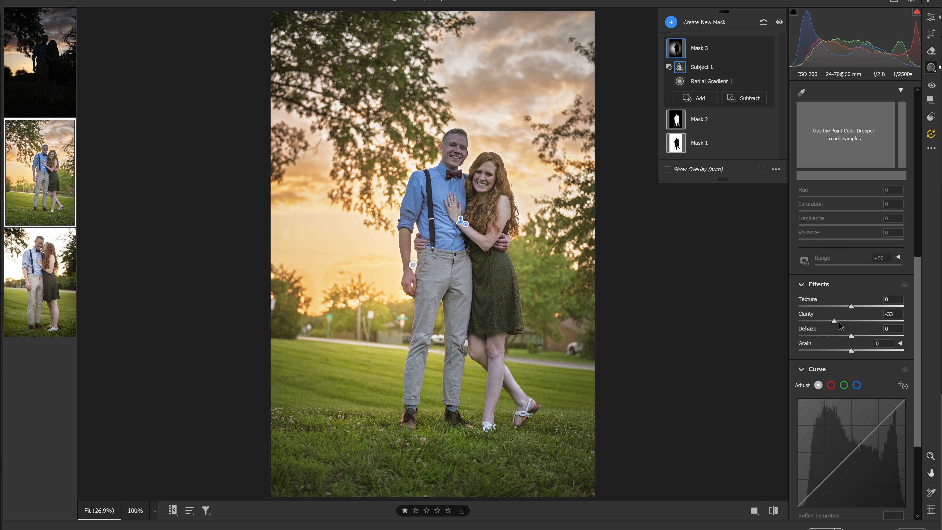
drag(833, 335, 835, 338)
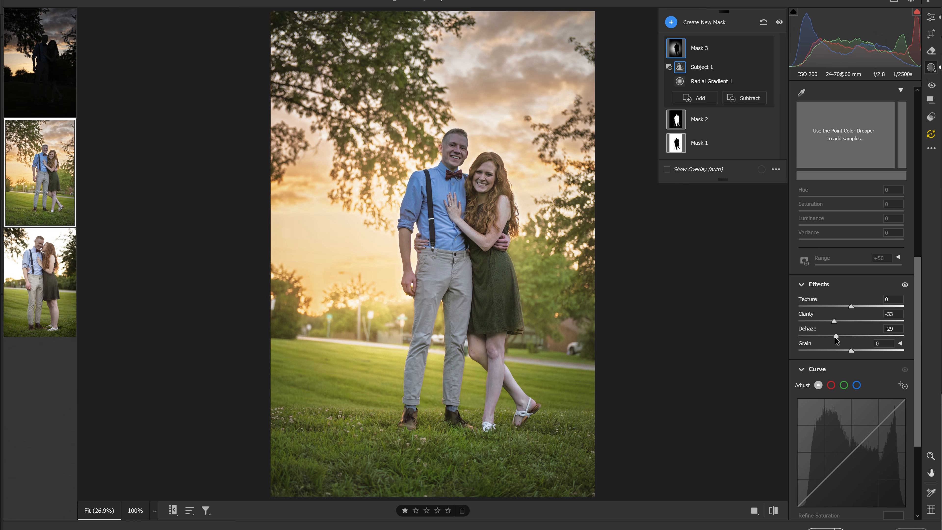
Step: Lower the radial glow mask's Exposure to +0.40 and set its Saturation to +37
scroll(910, 263, up, 10)
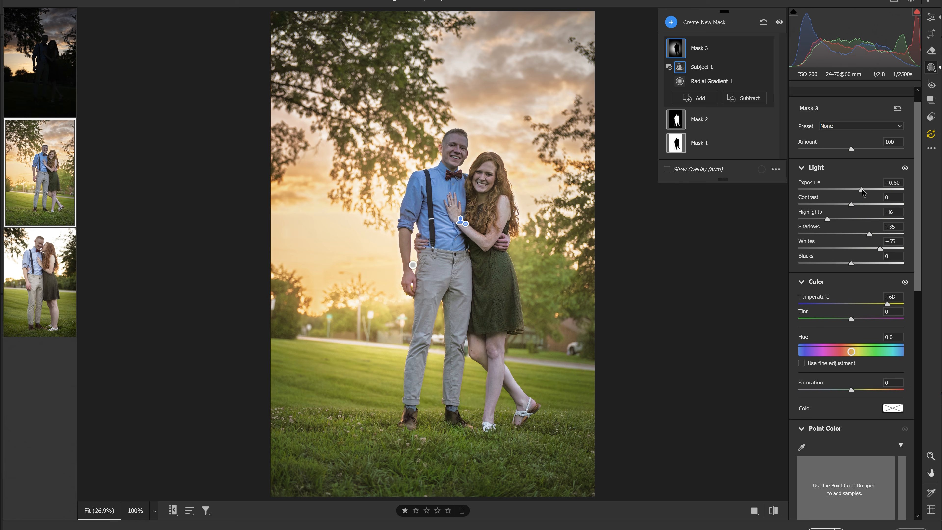
drag(860, 189, 857, 188)
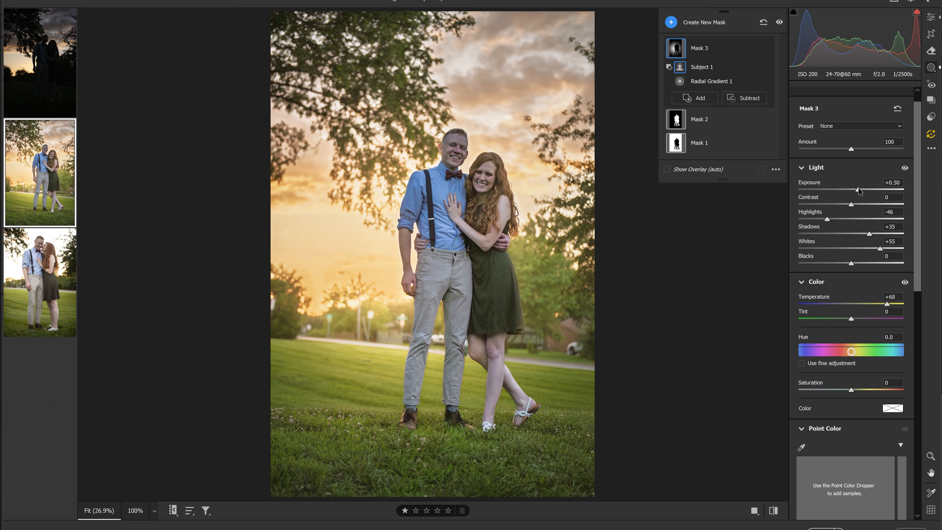
drag(857, 189, 856, 190)
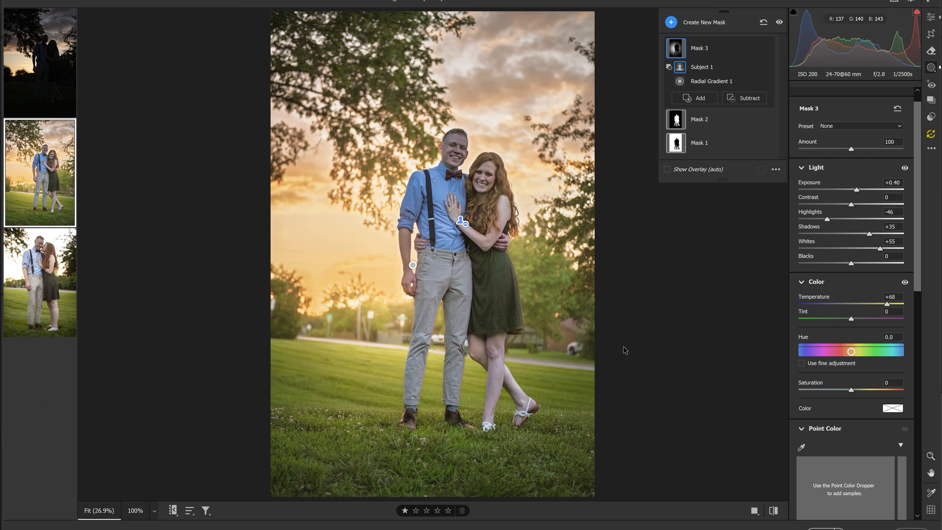
Step: Add a brush component of size 26 to the radial glow mask and paint light over the man's hand and hip beside the sunset
click(699, 98)
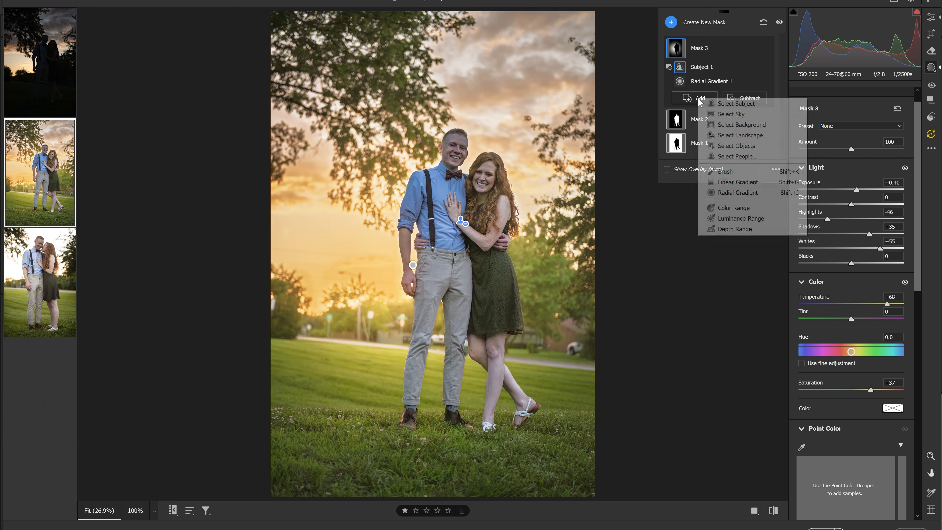
click(725, 171)
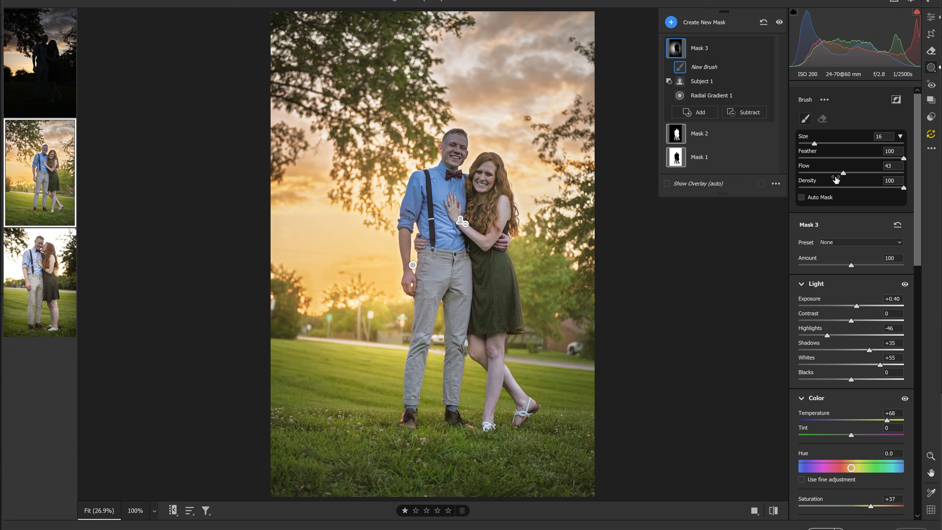
key(bracketright)
key(bracketright)
key(bracketright)
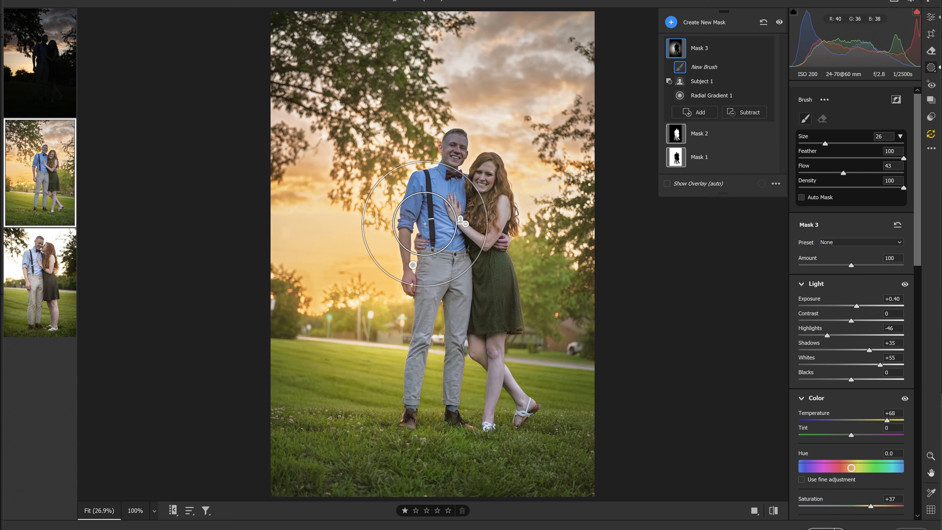
drag(413, 296, 411, 300)
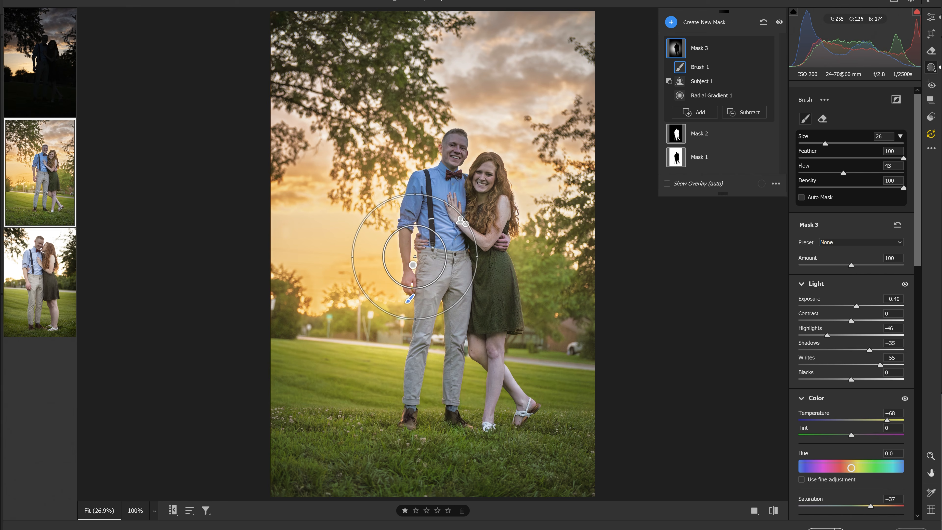
Step: Extend the radial glow mask's brush strokes over the man's upper trouser leg
drag(419, 292, 411, 321)
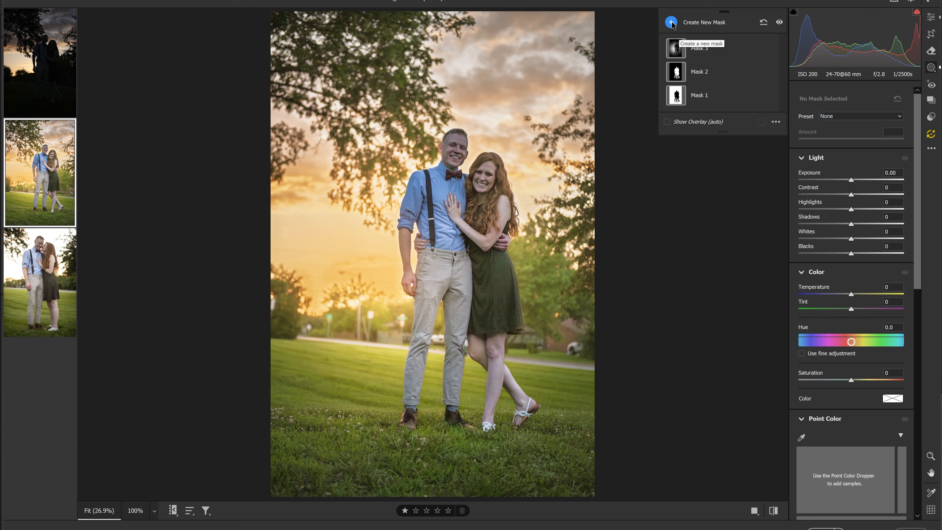
Step: Create a new brush mask at size 7, paint over the man's blue shirt and set its Exposure to +0.95
click(672, 22)
click(714, 96)
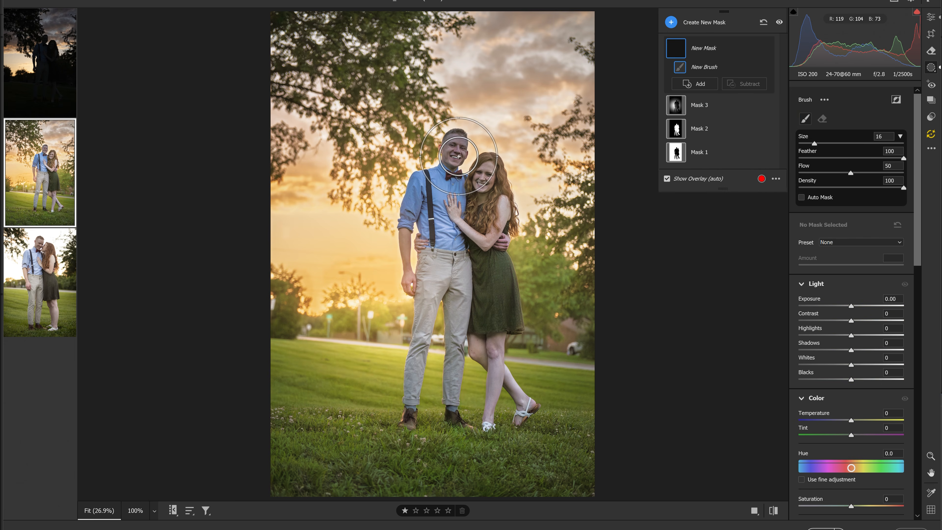
key([)
key([)
key([)
key([)
key([)
key([)
key([)
key([)
key([)
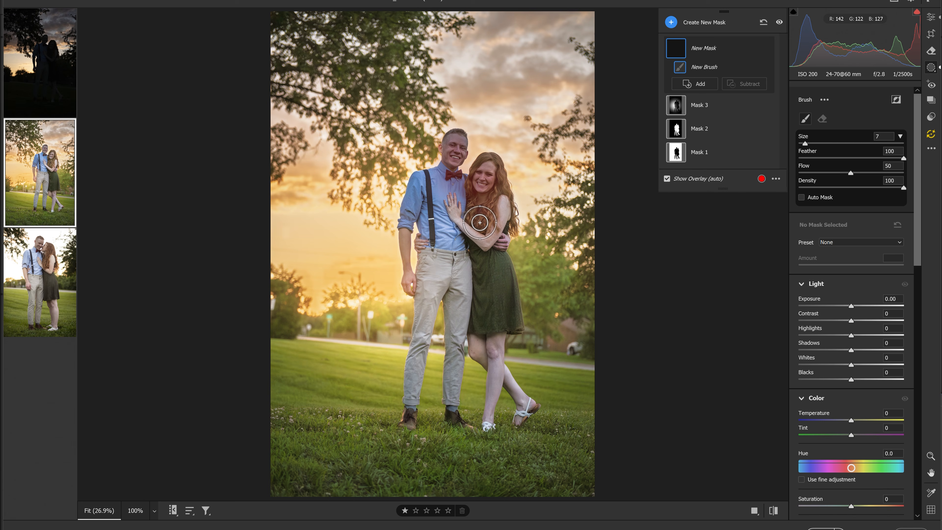
drag(414, 204, 417, 208)
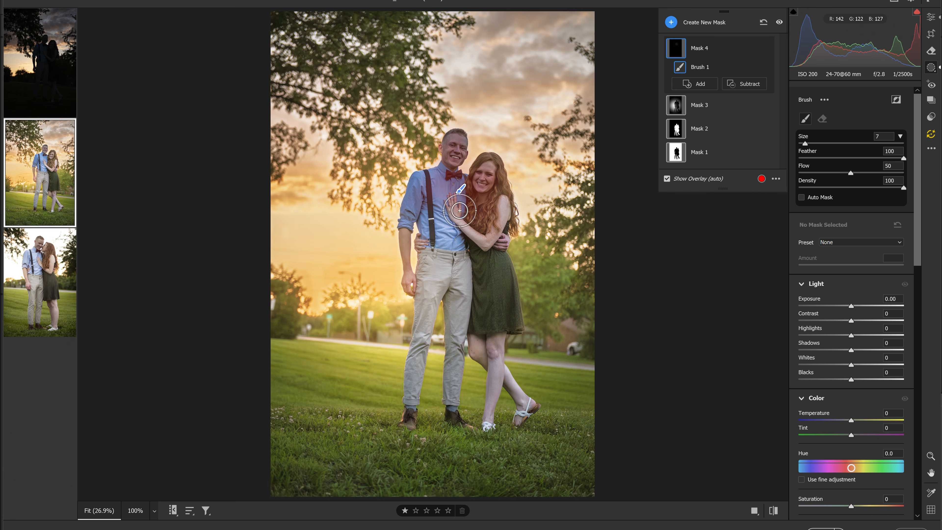
drag(860, 306, 862, 307)
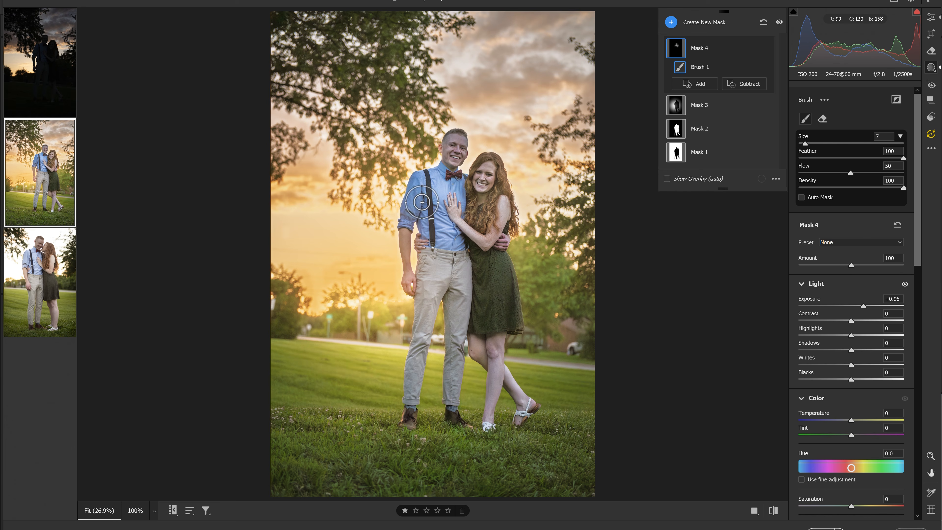
Step: Paint the brightening brush over the woman's dress, and at size 4 over the man's trouser leg and shirt
drag(475, 265, 477, 320)
key(bracketleft)
key(bracketleft)
key(bracketleft)
drag(421, 278, 406, 397)
drag(421, 249, 423, 210)
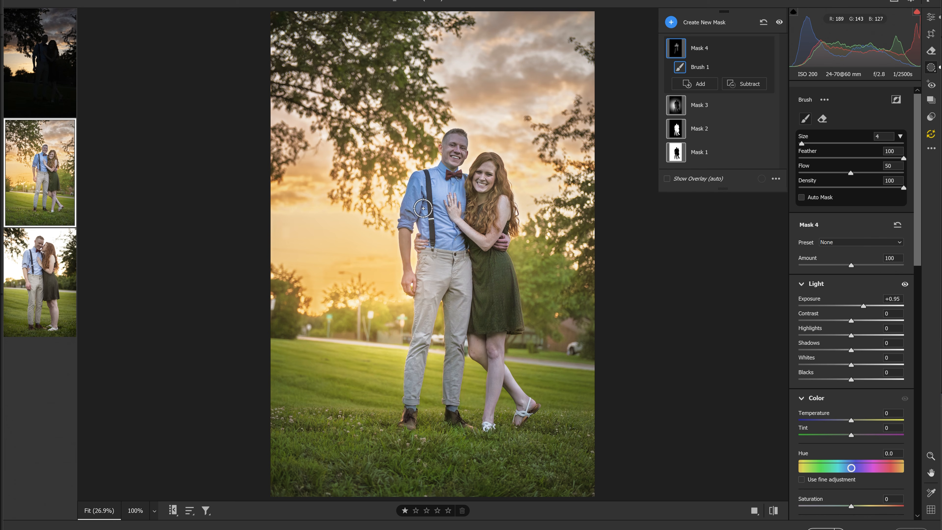
Step: Paint the man's sleeve edge and trouser leg at brush size 2, and compare the photo with this mask hidden and shown
key(bracketleft)
key(bracketleft)
drag(407, 195, 402, 215)
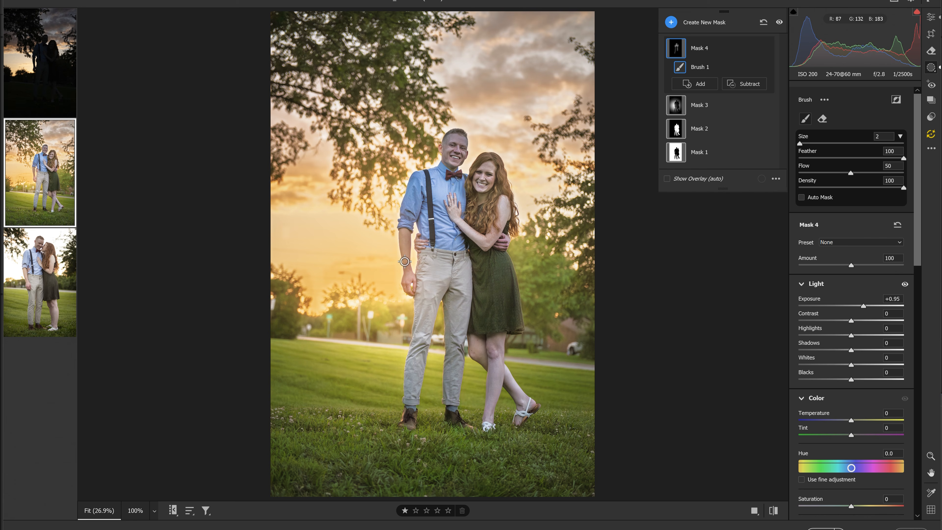
drag(446, 302, 448, 344)
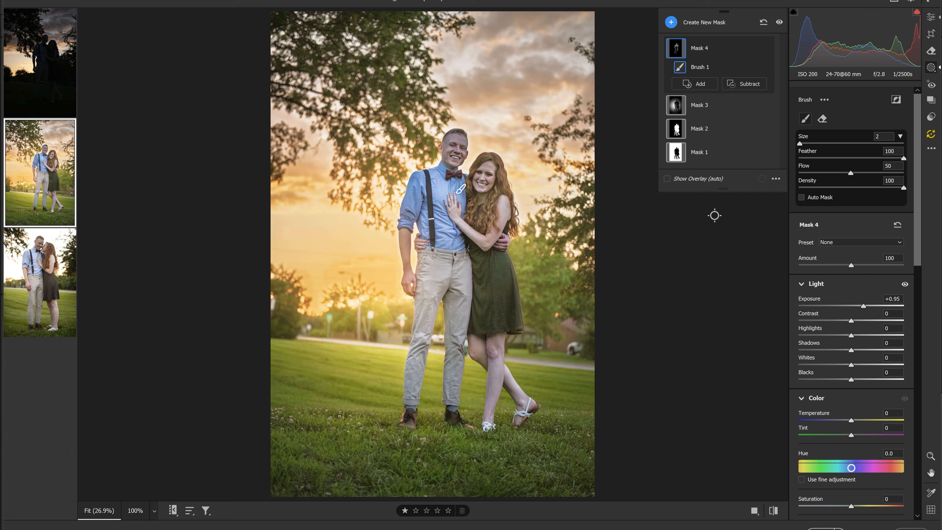
click(765, 49)
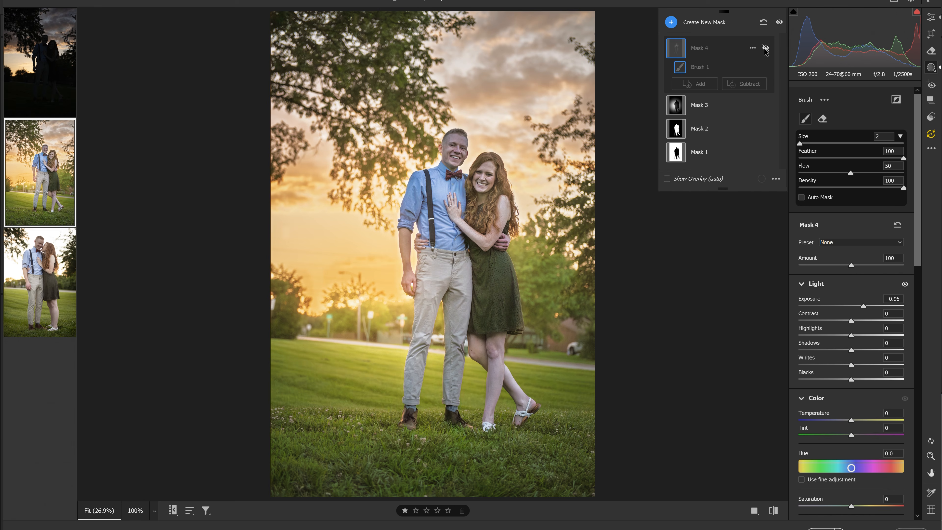
click(765, 48)
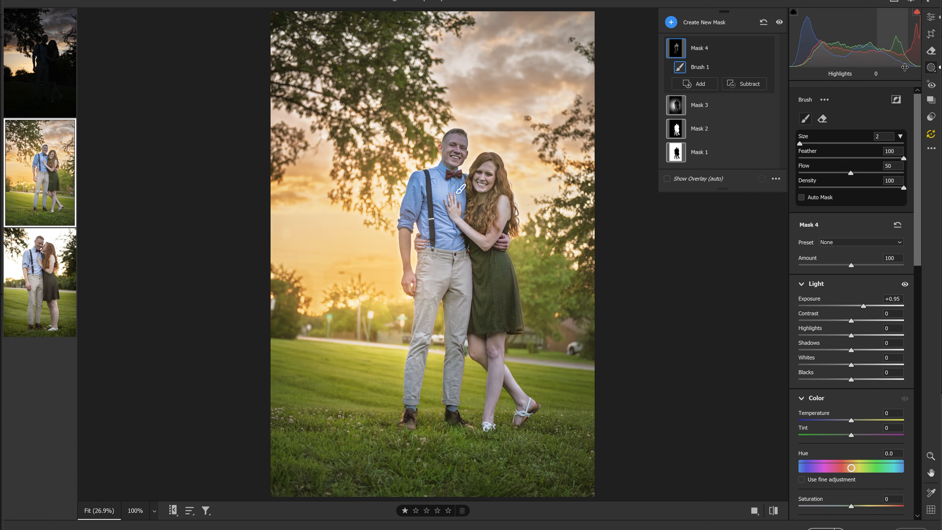
Step: Set the global Exposure to +0.15, Contrast to +24, Highlights to -22, Shadows to +5, Whites to +7 and Blacks to -12
click(930, 18)
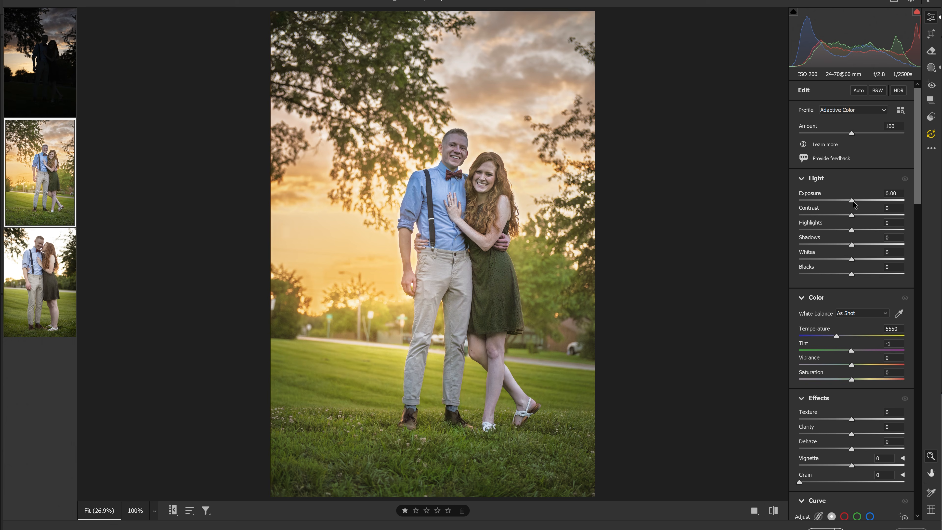
drag(852, 201, 855, 203)
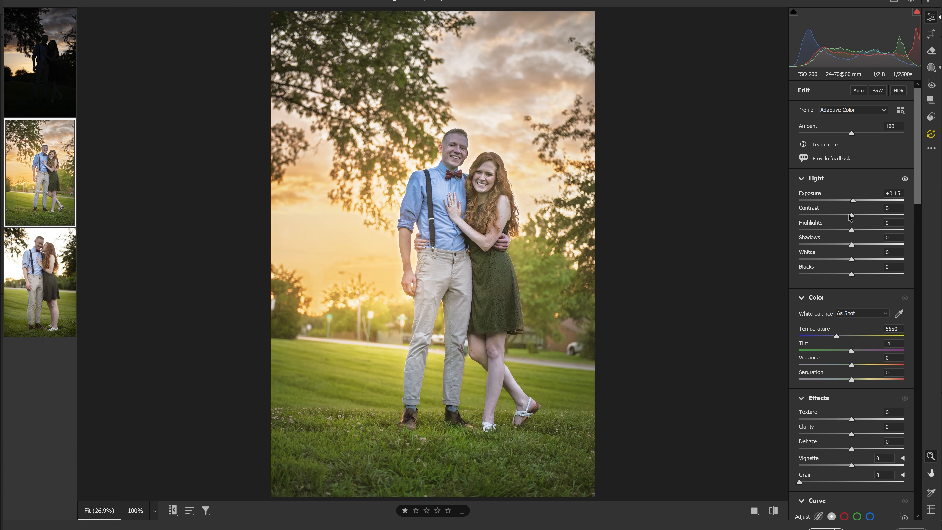
drag(851, 215, 855, 247)
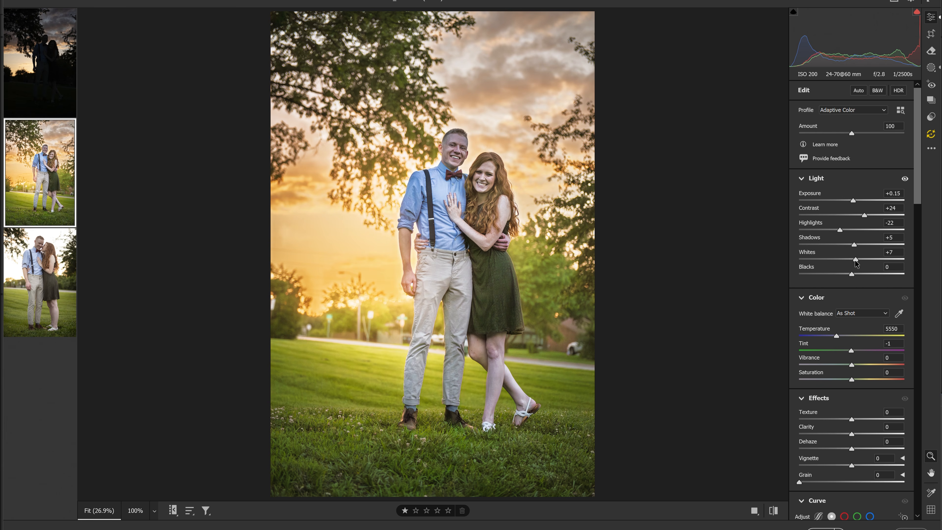
drag(847, 275, 845, 274)
Step: Warm the whole photo to a Temperature of 5900 and darken its edges with a Vignette of -22
scroll(920, 169, down, 5)
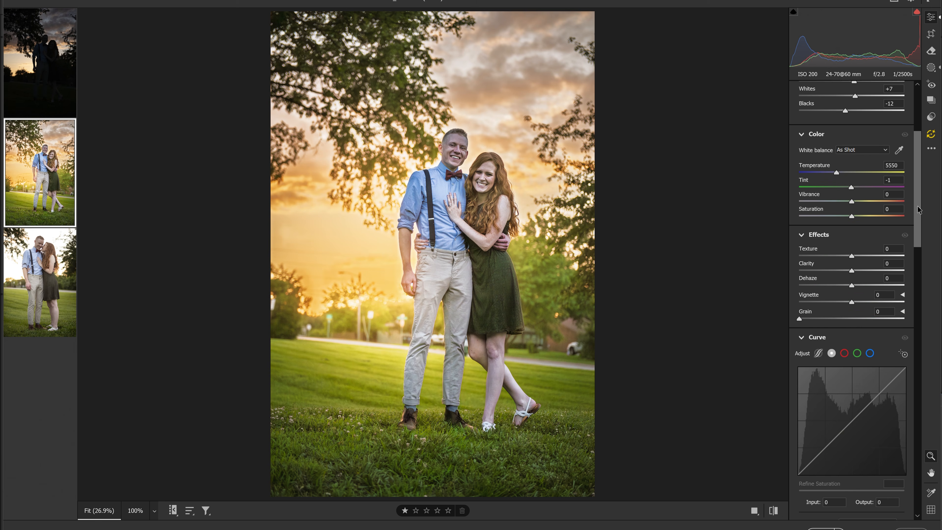
drag(838, 175, 840, 176)
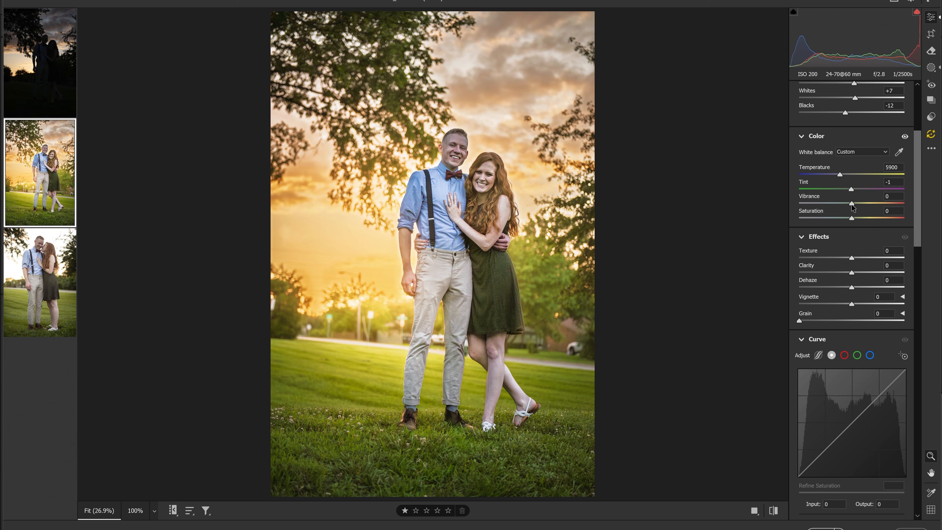
scroll(917, 193, down, 4)
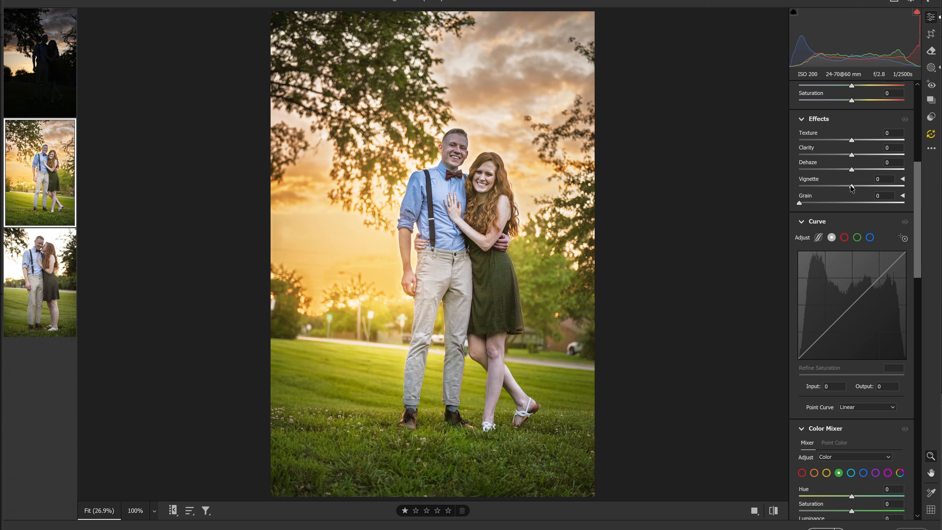
drag(845, 188, 840, 189)
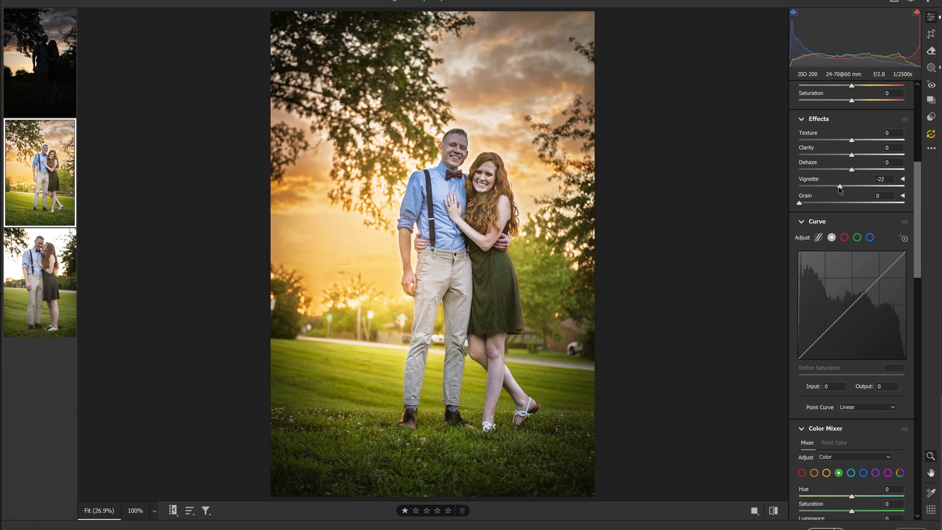
Step: In the Color Mixer, set the yellows' Hue to -25, Saturation to -17 and Luminance to -16
scroll(923, 201, down, 8)
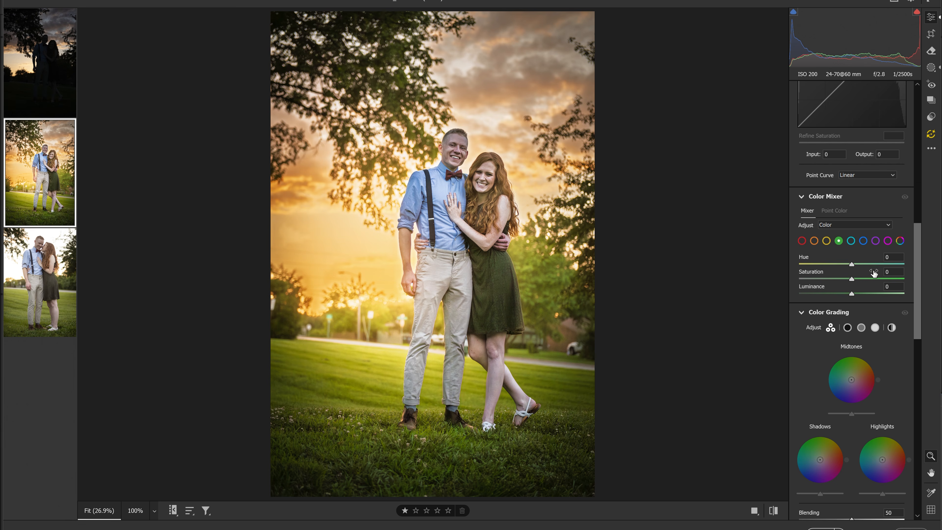
click(826, 242)
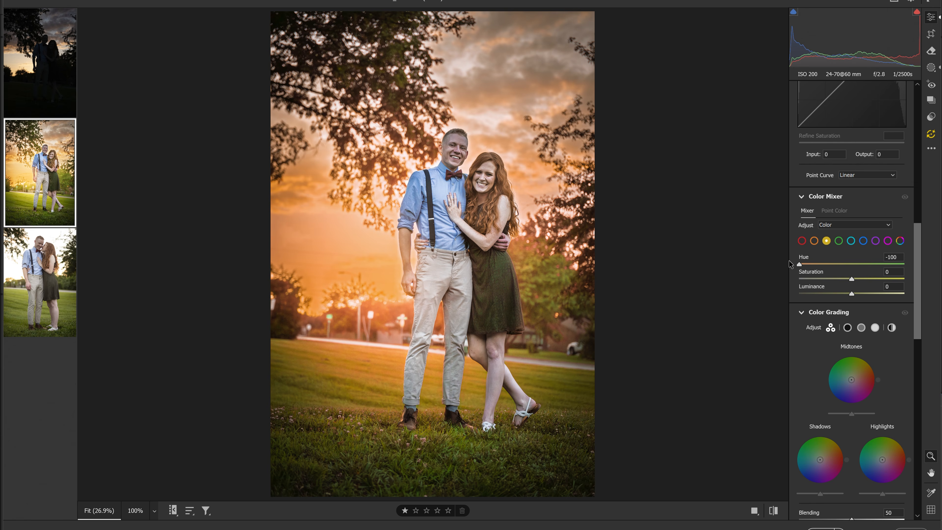
drag(802, 264, 834, 264)
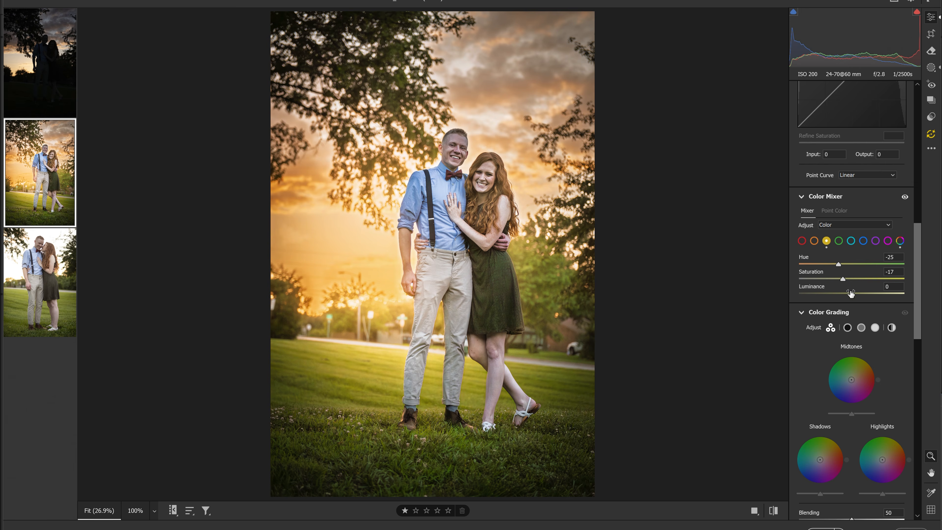
mouse_move(848, 295)
mouse_down()
mouse_move(797, 294)
mouse_move(869, 295)
mouse_move(844, 300)
mouse_up()
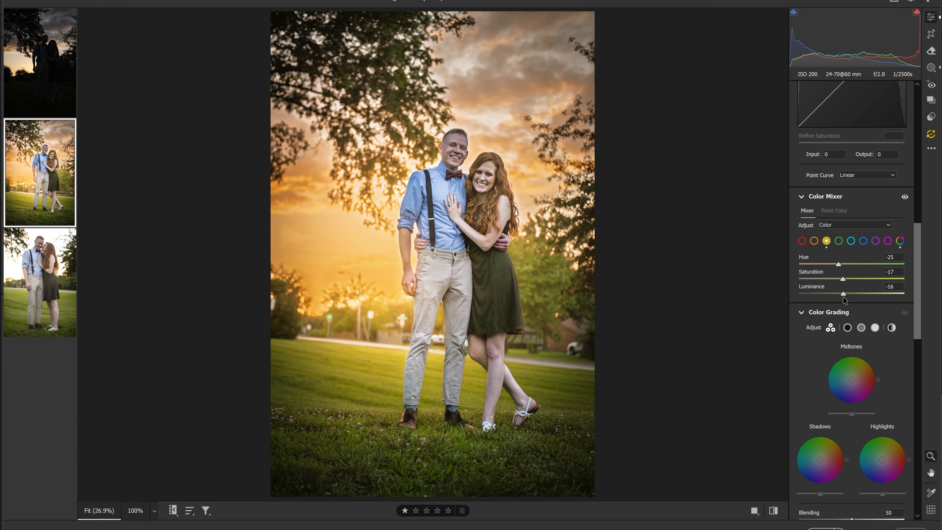
Step: In the Color Mixer, set the greens' Hue to -29, Saturation to +15 and Luminance to -7
click(838, 241)
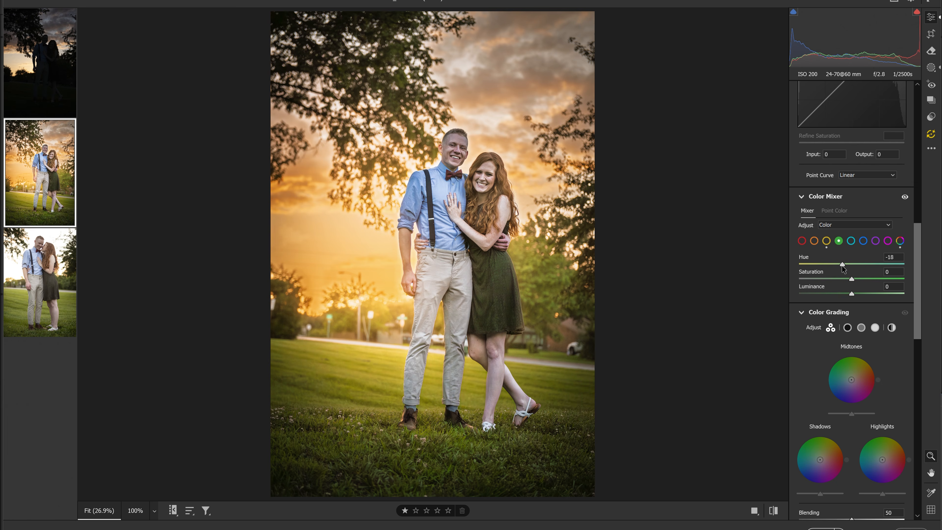
drag(881, 273, 829, 275)
drag(851, 280, 859, 284)
drag(851, 293, 844, 293)
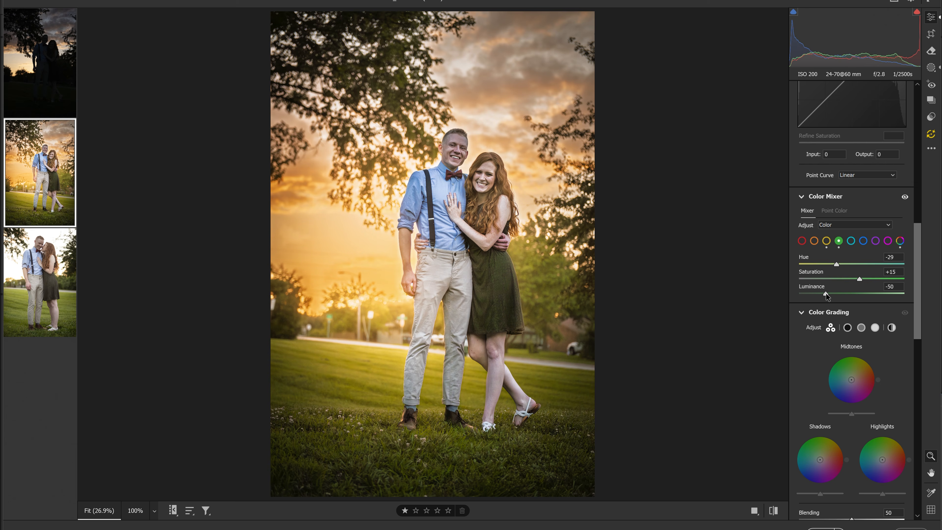
drag(825, 293, 887, 294)
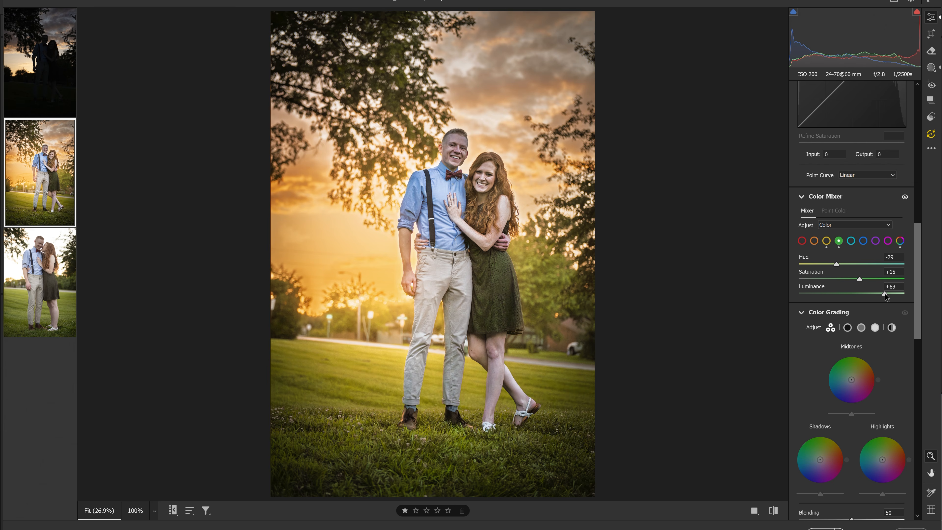
drag(884, 293, 844, 294)
Step: Color-grade the midtones with Hue 43 and Saturation 18, and try tinting the shadows and highlights
scroll(915, 288, down, 4)
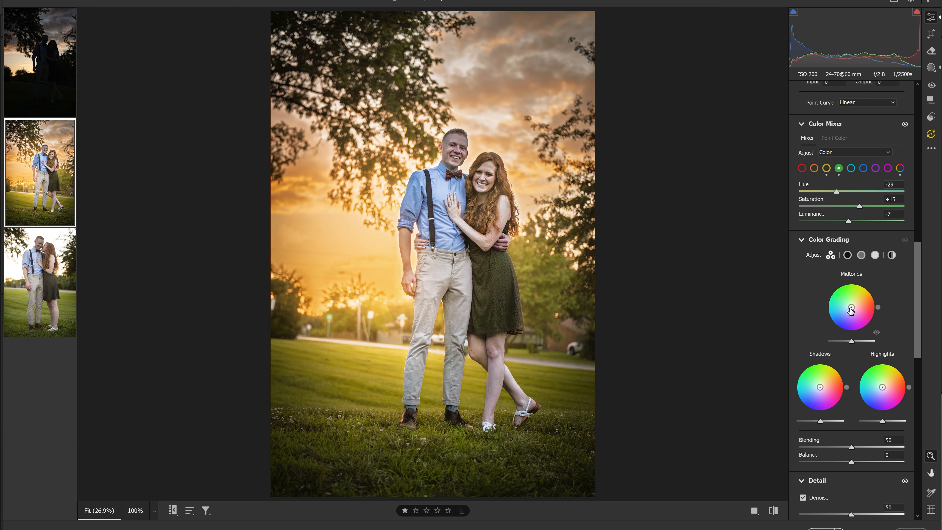
drag(852, 307, 854, 304)
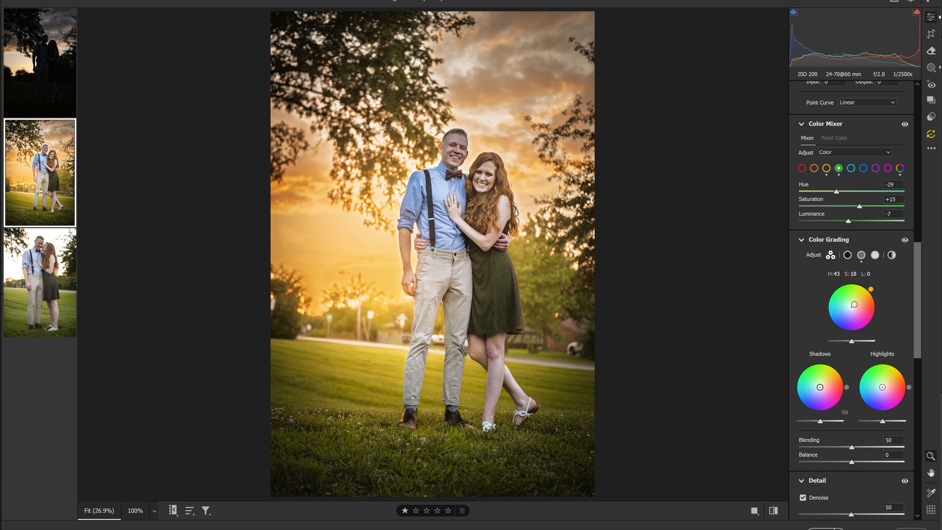
mouse_move(819, 387)
mouse_down()
mouse_move(831, 386)
mouse_move(819, 386)
mouse_up()
double_click(819, 387)
mouse_move(882, 387)
mouse_down()
mouse_move(883, 398)
mouse_move(882, 387)
mouse_up()
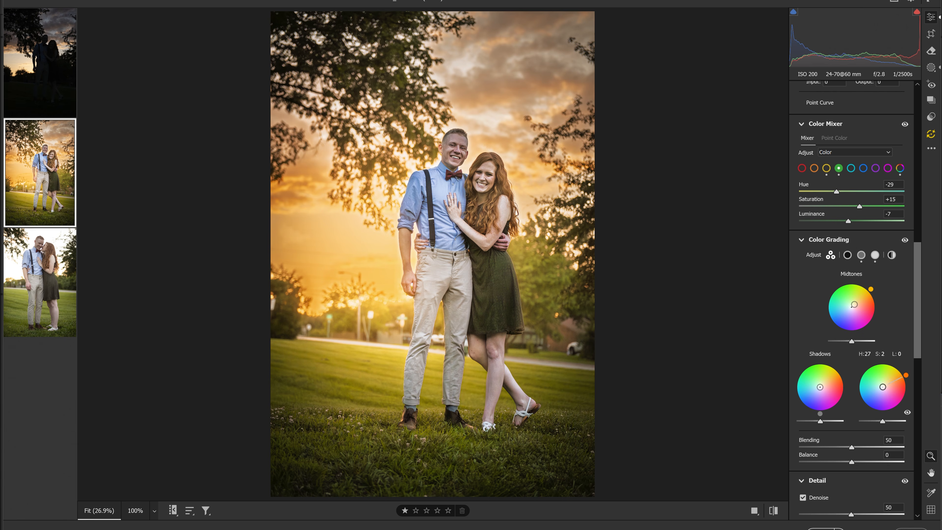
Step: In Calibration, set the Shadows Tint to +22, Red Primary Saturation to +10 and Blue Primary Saturation to -34
scroll(911, 502, down, 15)
scroll(911, 503, down, 2)
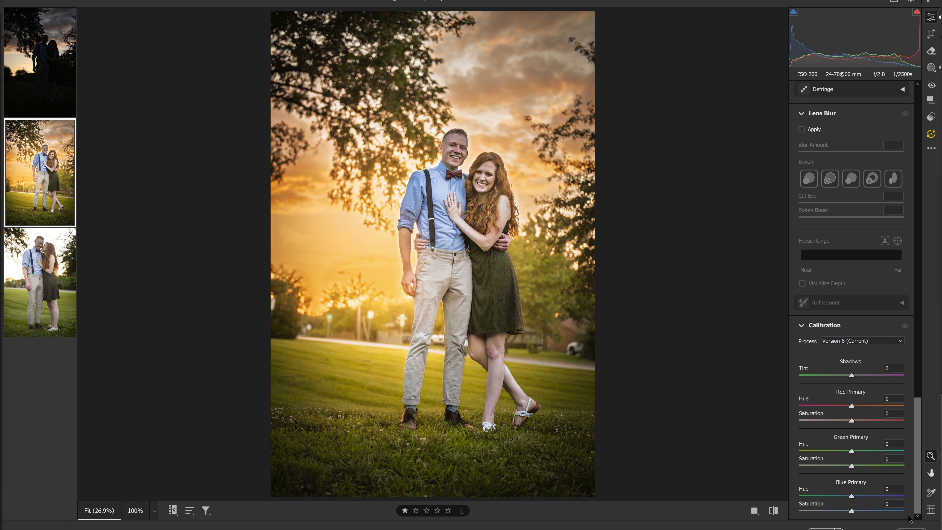
scroll(882, 230, up, 12)
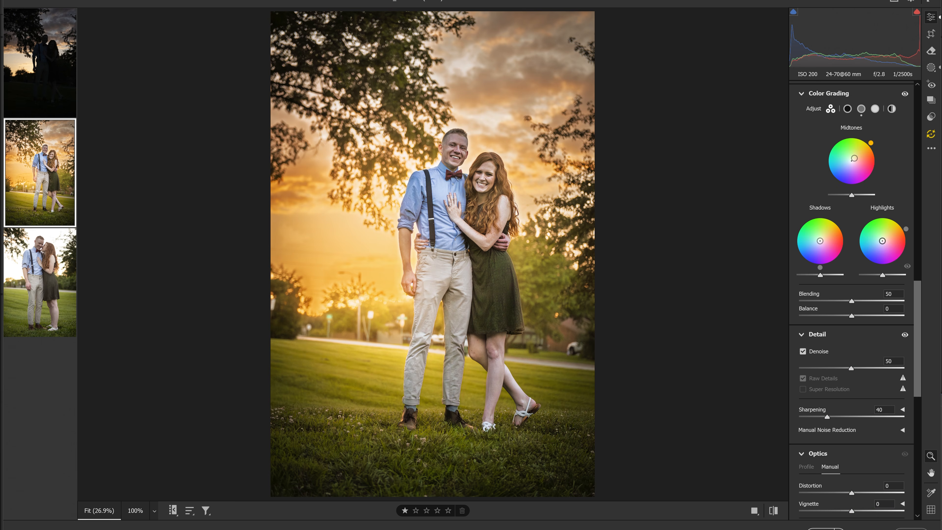
drag(914, 296, 916, 462)
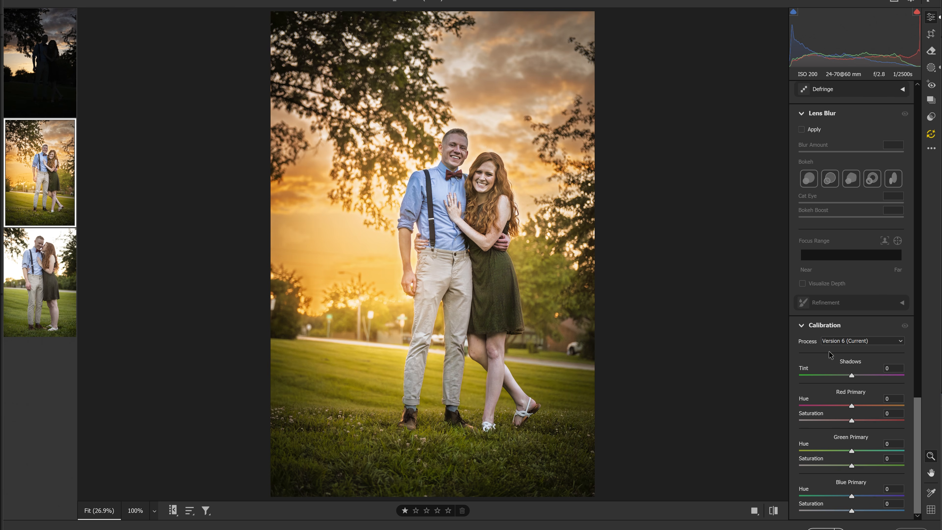
drag(850, 375, 853, 376)
mouse_move(858, 376)
mouse_down()
mouse_move(889, 375)
mouse_move(863, 377)
mouse_up()
mouse_move(852, 406)
mouse_down()
mouse_move(838, 408)
mouse_move(858, 408)
mouse_up()
mouse_move(851, 422)
mouse_down()
mouse_move(858, 421)
mouse_move(842, 422)
mouse_move(855, 422)
mouse_up()
drag(852, 511, 834, 516)
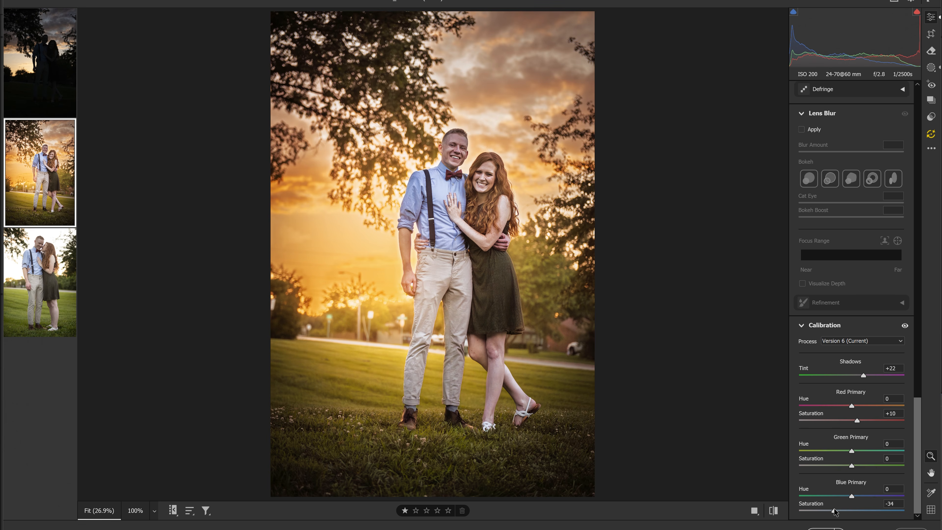
Step: Compare the unedited dark portrait with the edited version by switching between the two photos
scroll(919, 435, up, 10)
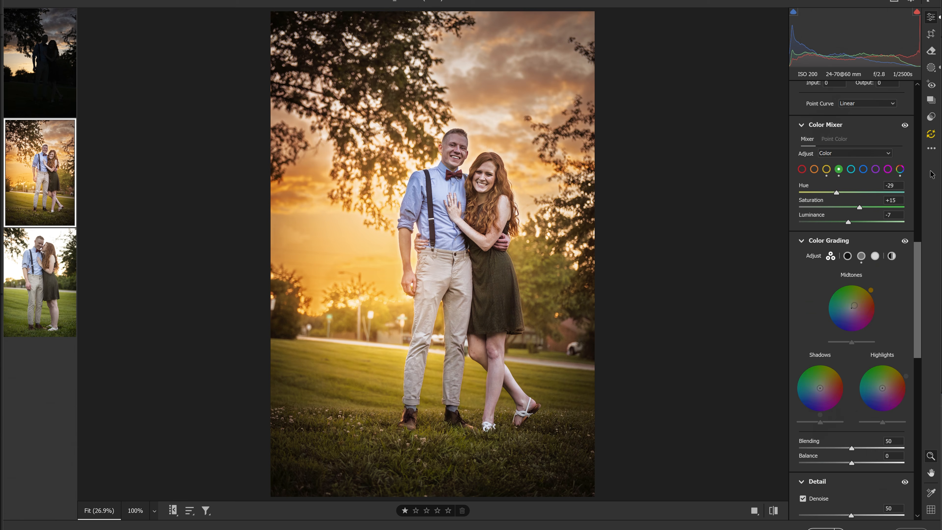
drag(930, 171, 930, 65)
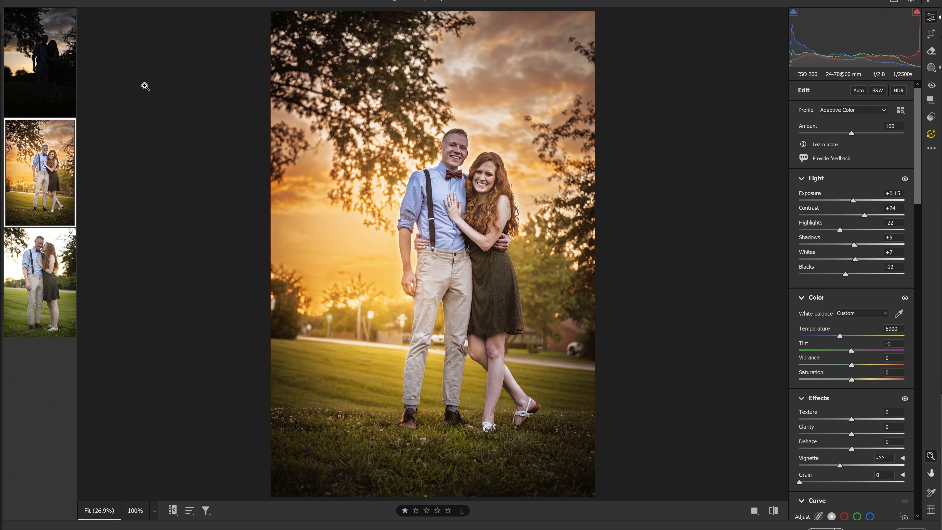
click(50, 60)
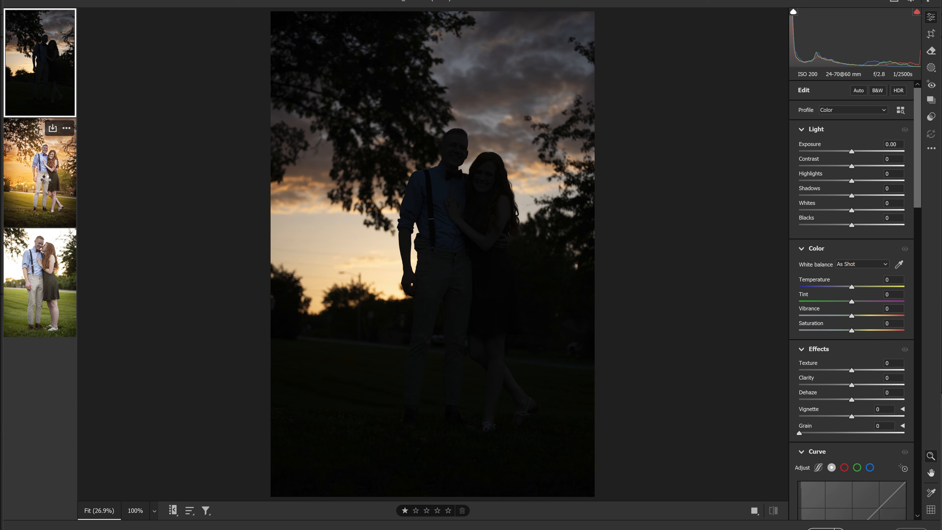
click(47, 181)
click(48, 92)
click(50, 175)
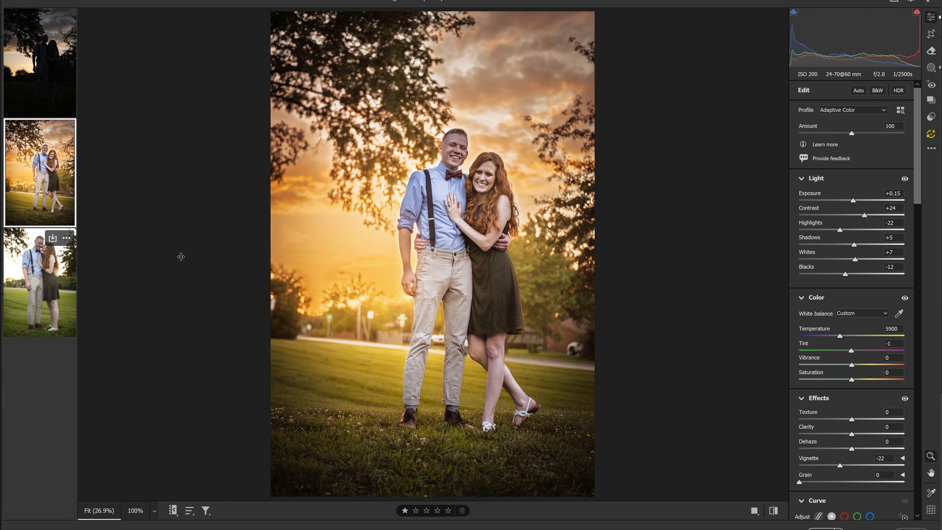
Step: Open the photo of the couple kissing on the cheek, try Exposure at -5.00, and reset Exposure to its default
click(53, 264)
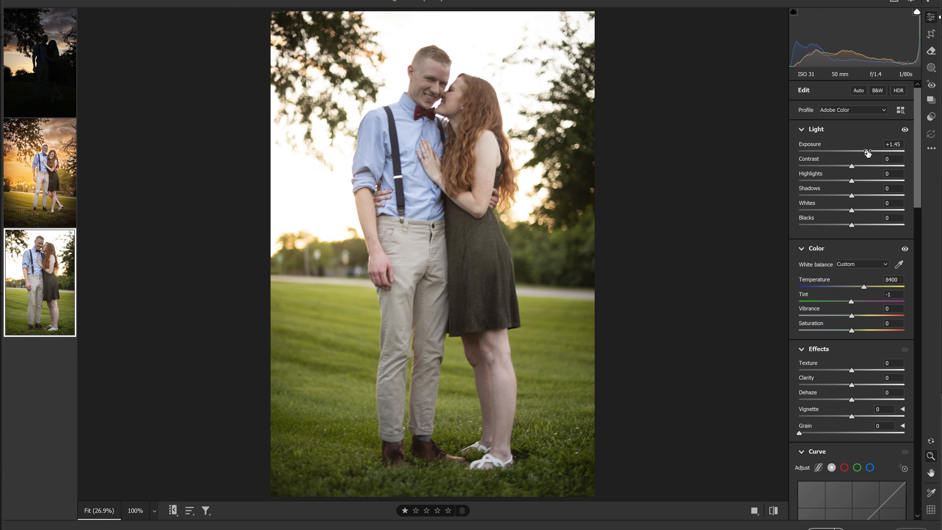
drag(866, 151, 678, 148)
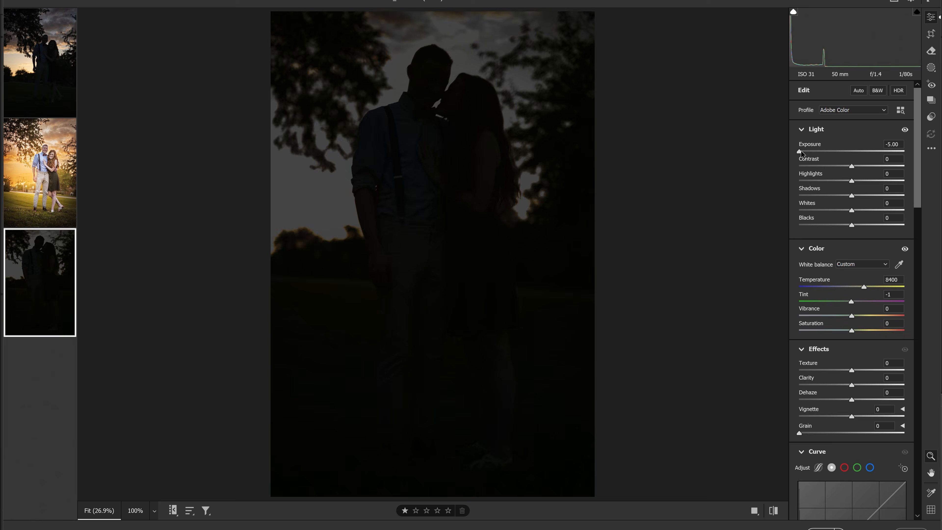
double_click(808, 145)
Step: Alternate repeatedly between the dark original and the relit sunset portrait to review the before and after, ending on the edited one
click(60, 75)
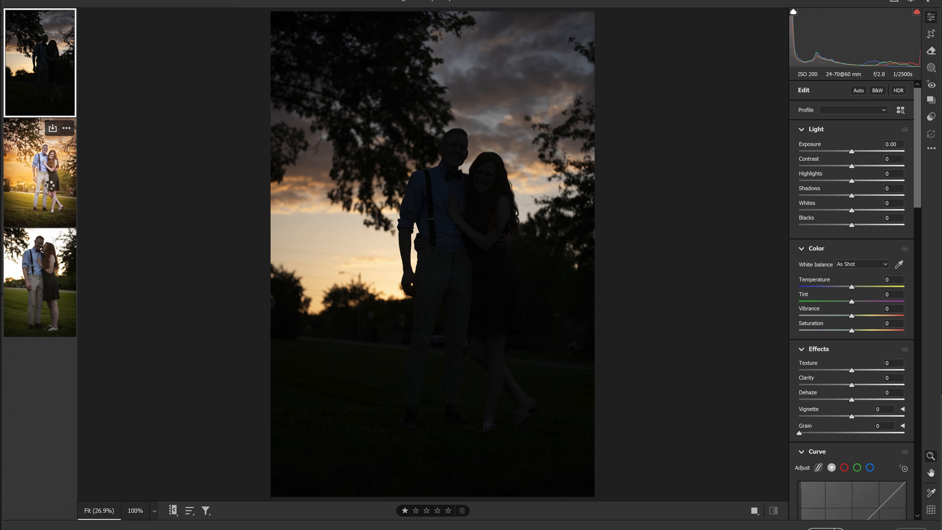
click(40, 172)
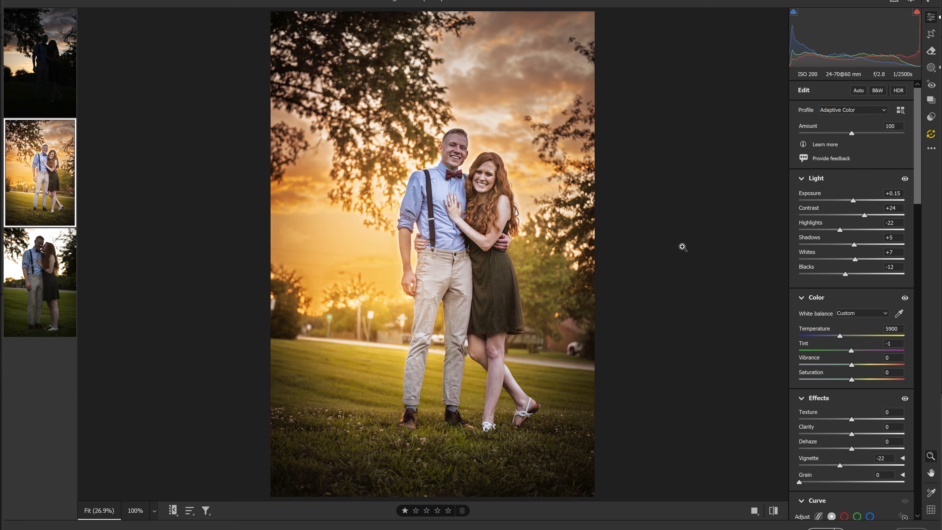
click(33, 71)
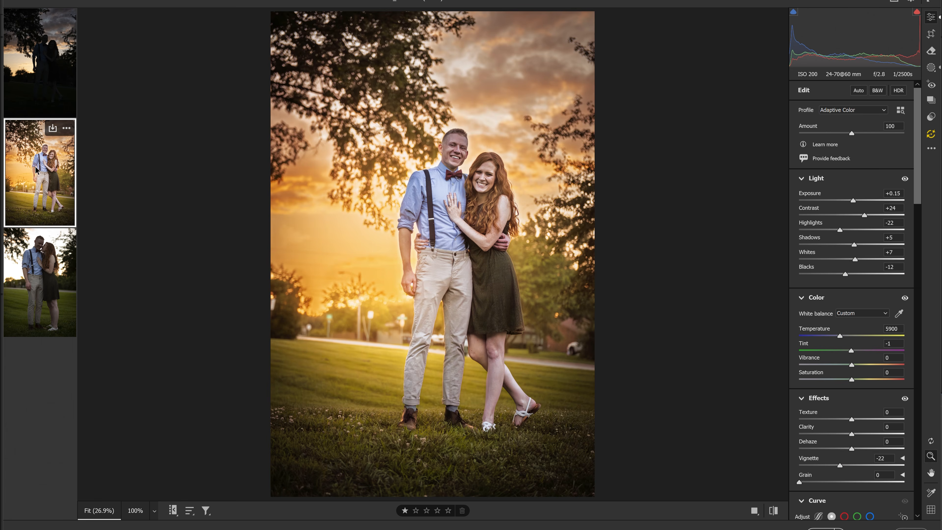
click(44, 87)
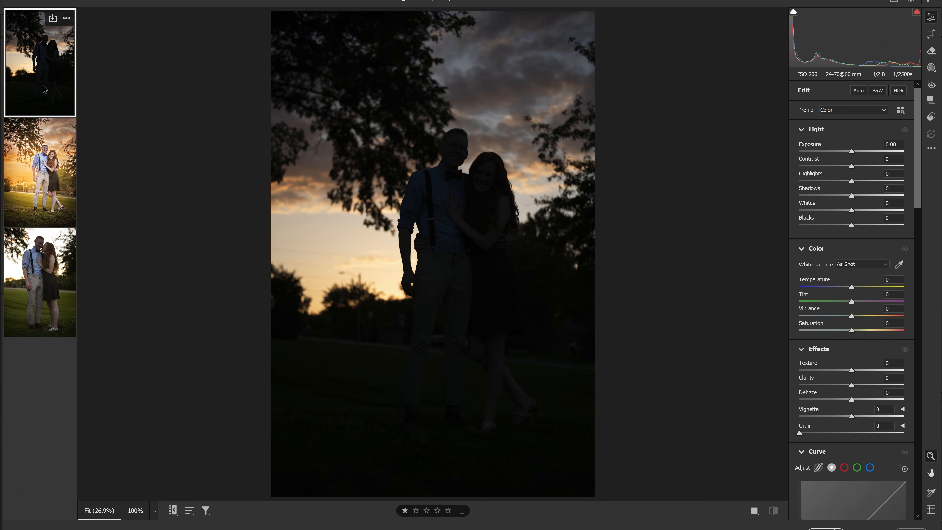
click(36, 172)
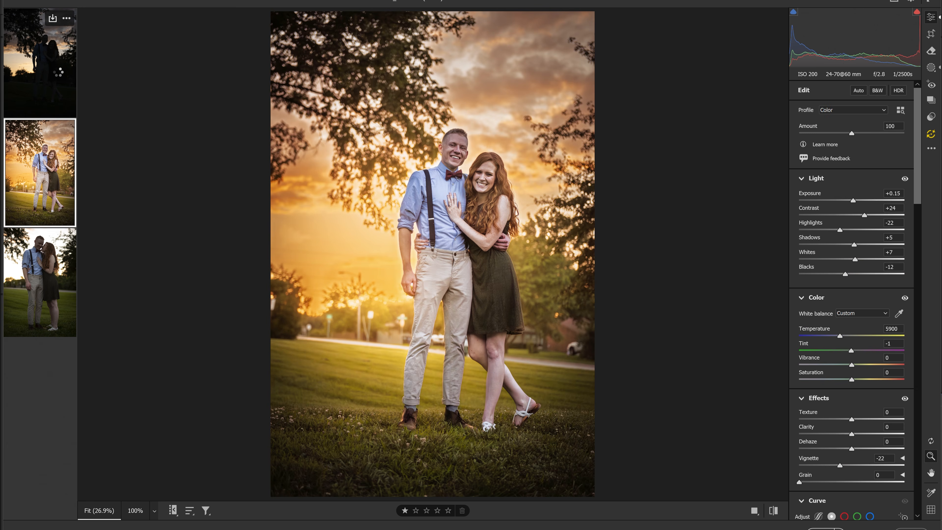
click(60, 76)
click(33, 167)
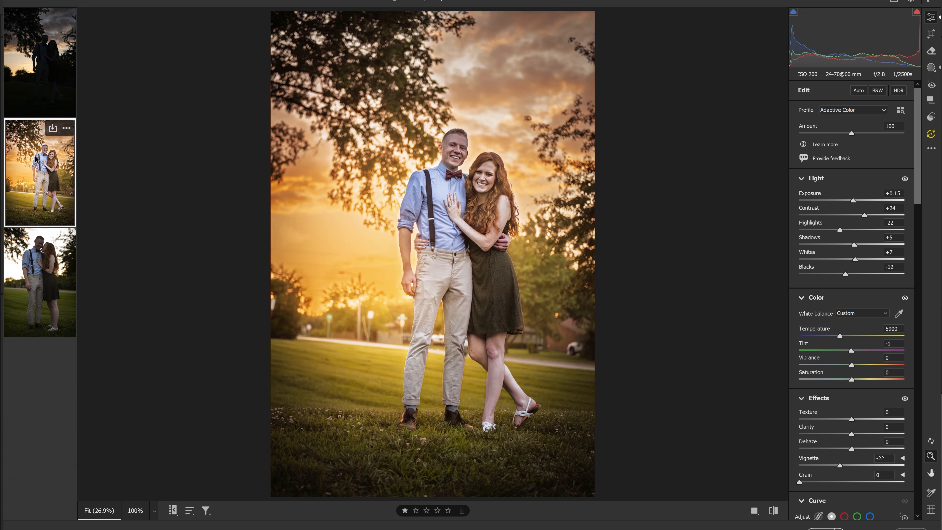
click(50, 65)
click(52, 158)
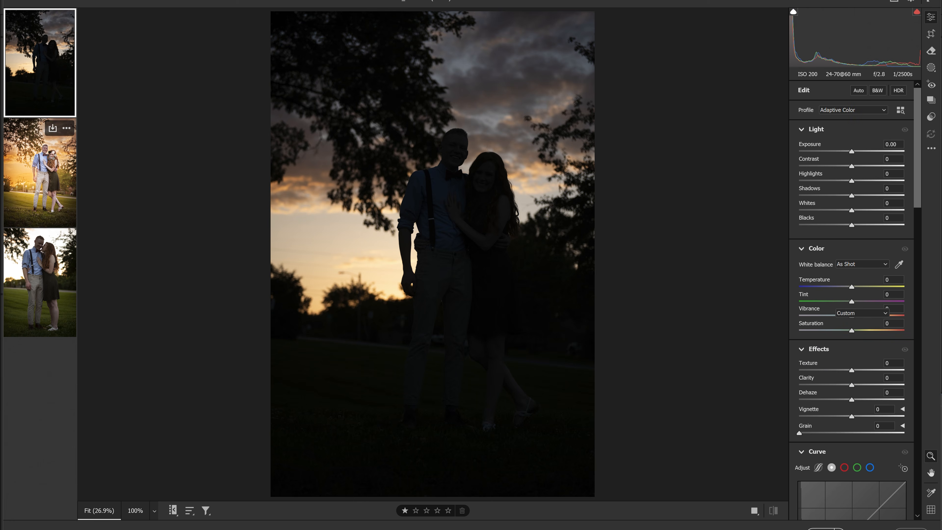
click(51, 70)
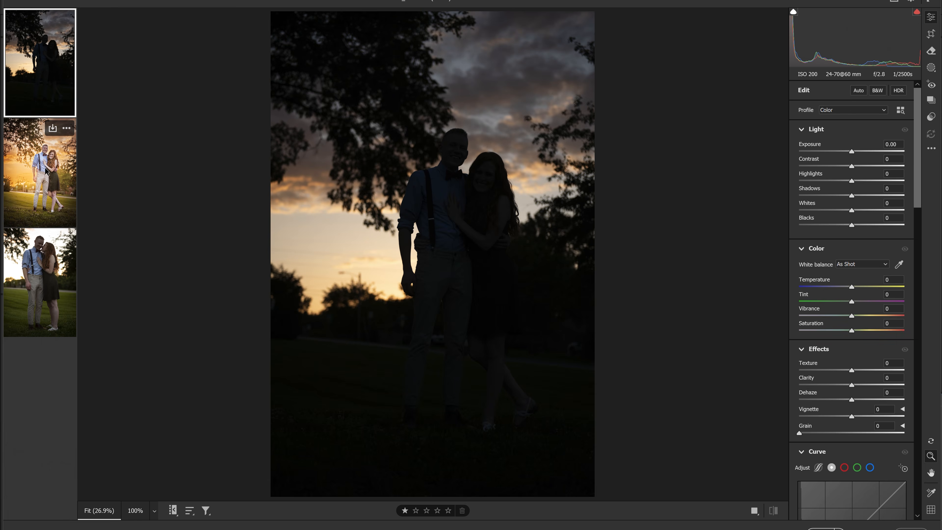
click(46, 169)
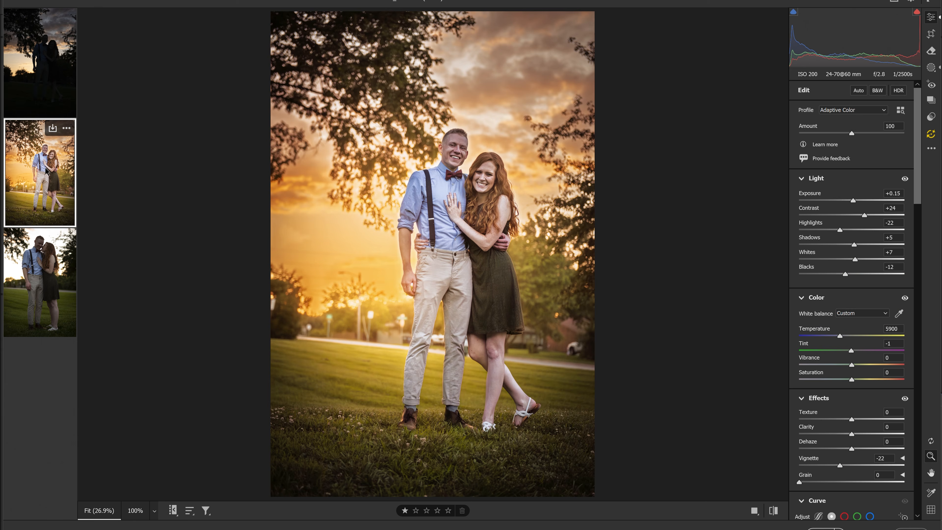